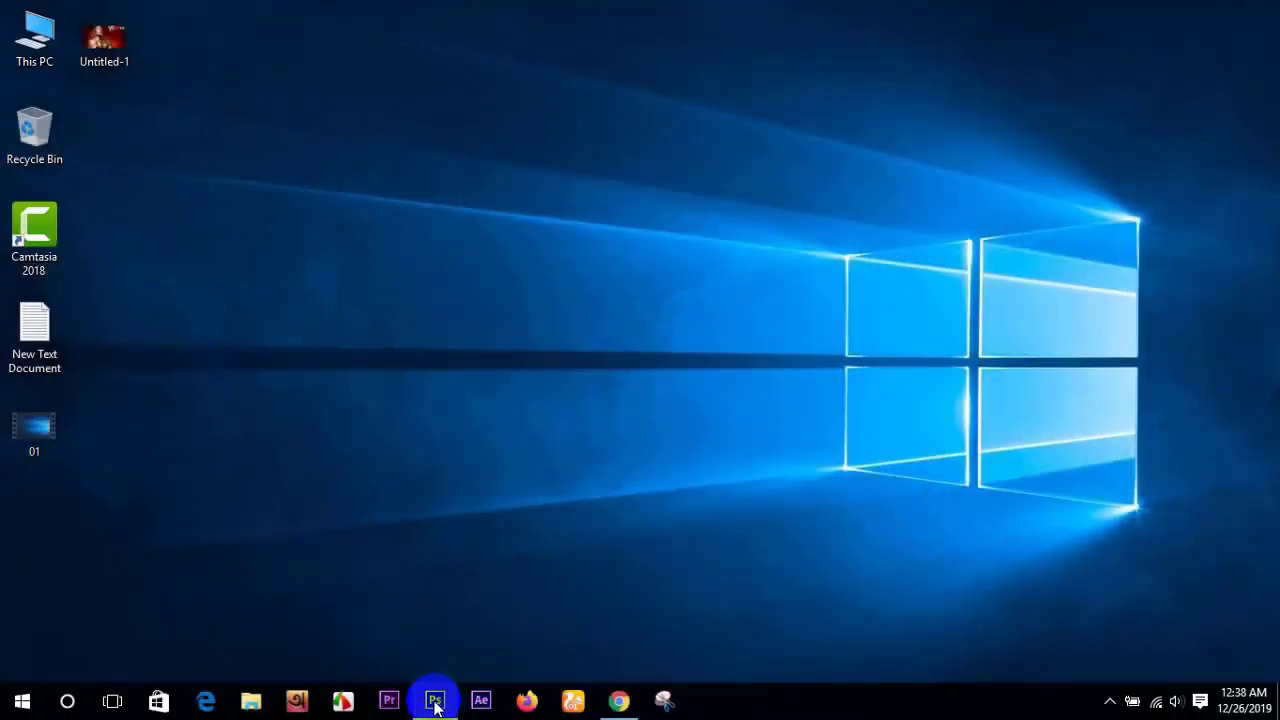
Bring Photoshop forward and open Untitled-1.jpg from the Desktop
{"action": "left_click", "coordinate": [437, 700]}
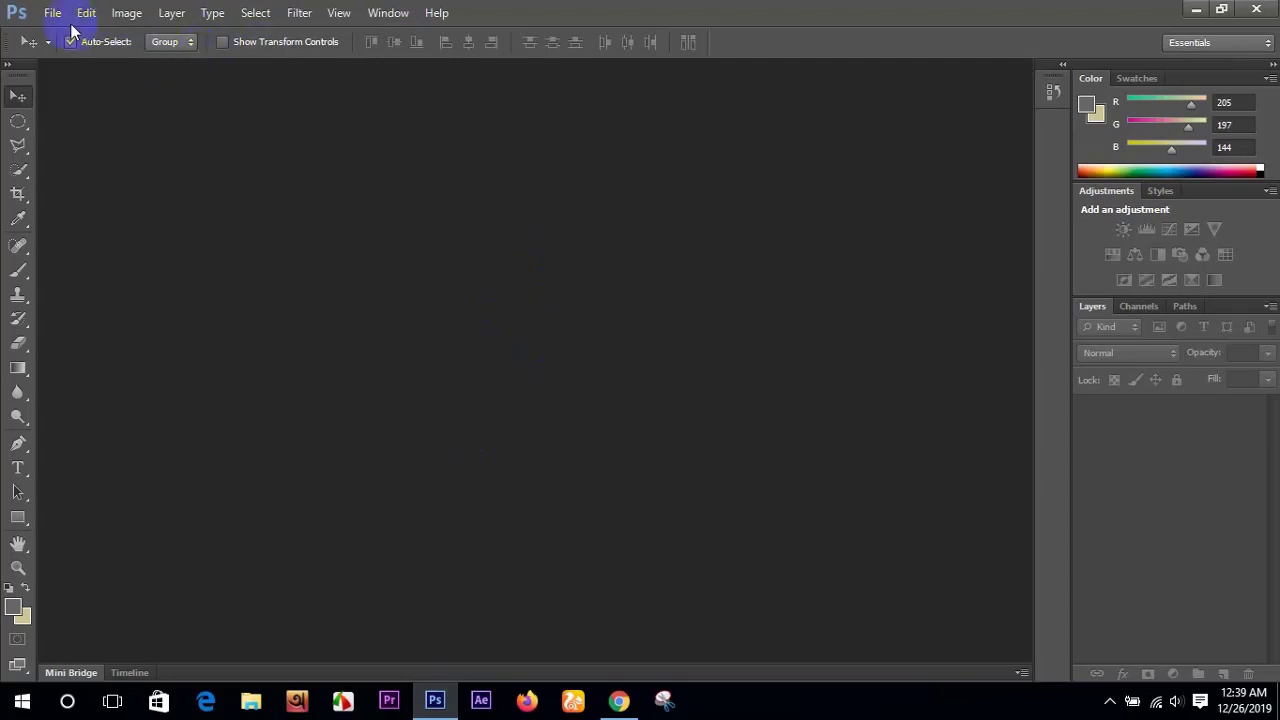
{"action": "left_click", "coordinate": [51, 14]}
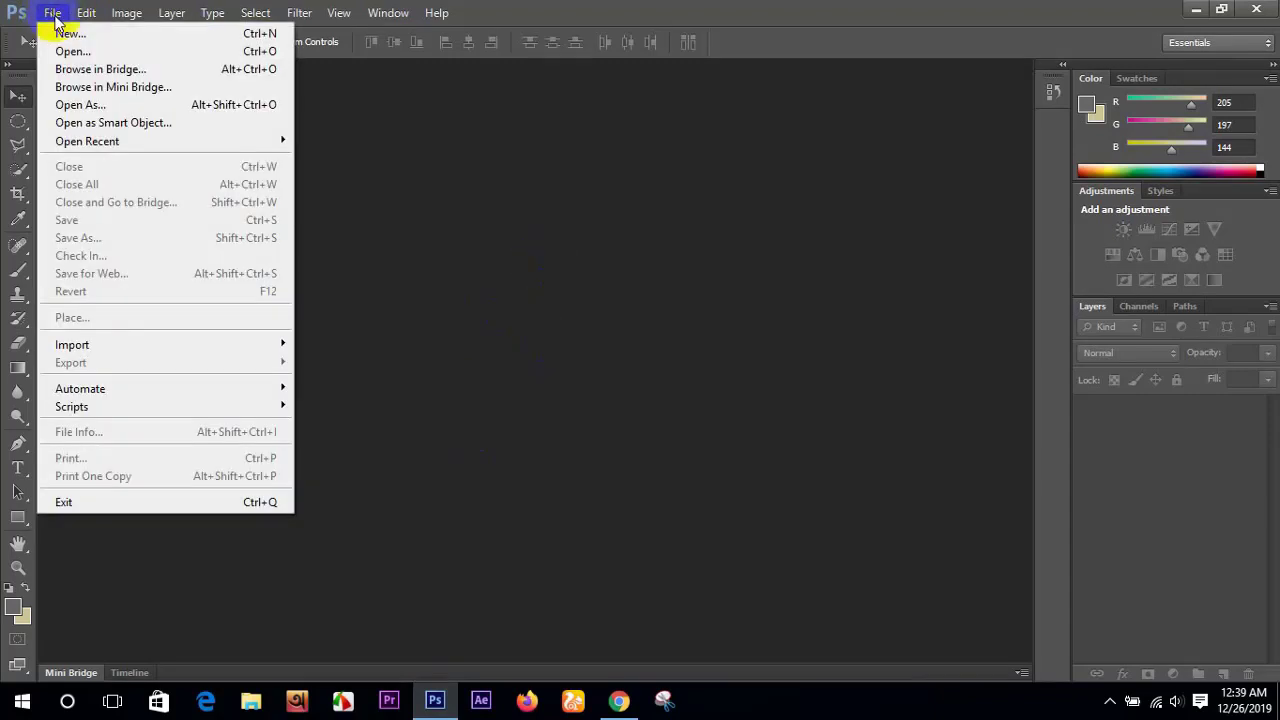
{"action": "left_click", "coordinate": [68, 51]}
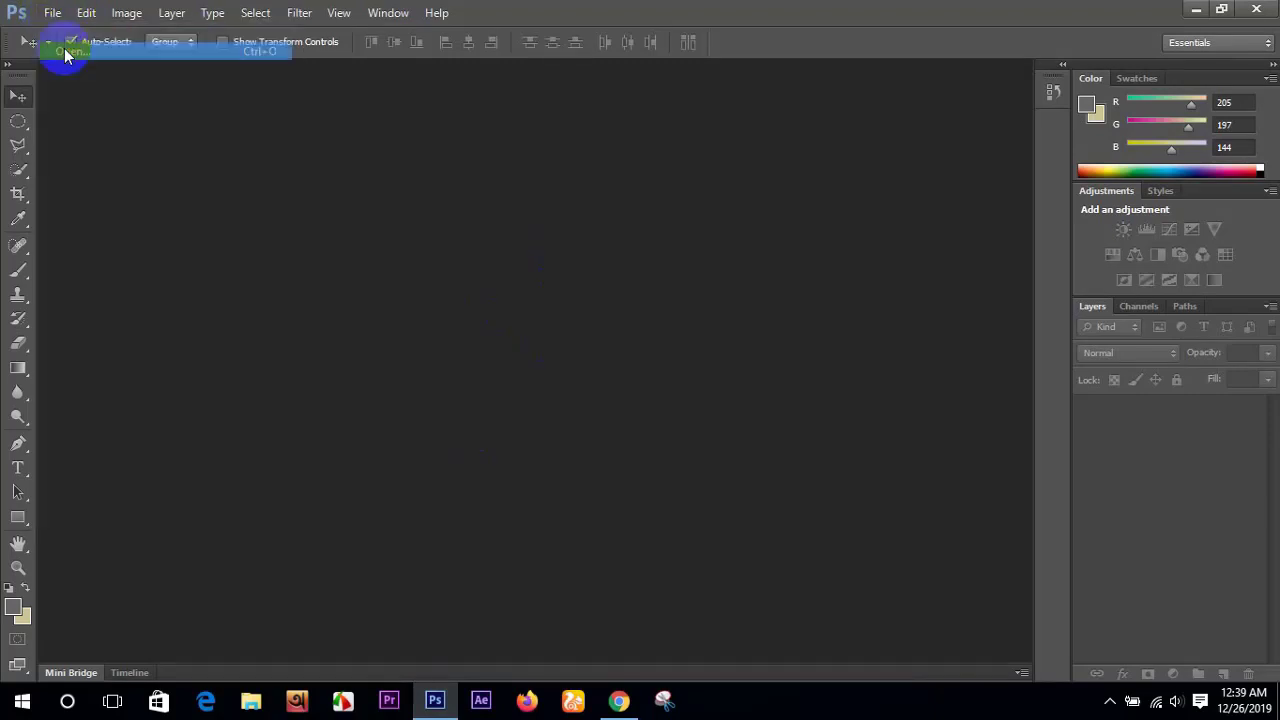
{"action": "mouse_move", "coordinate": [718, 212]}
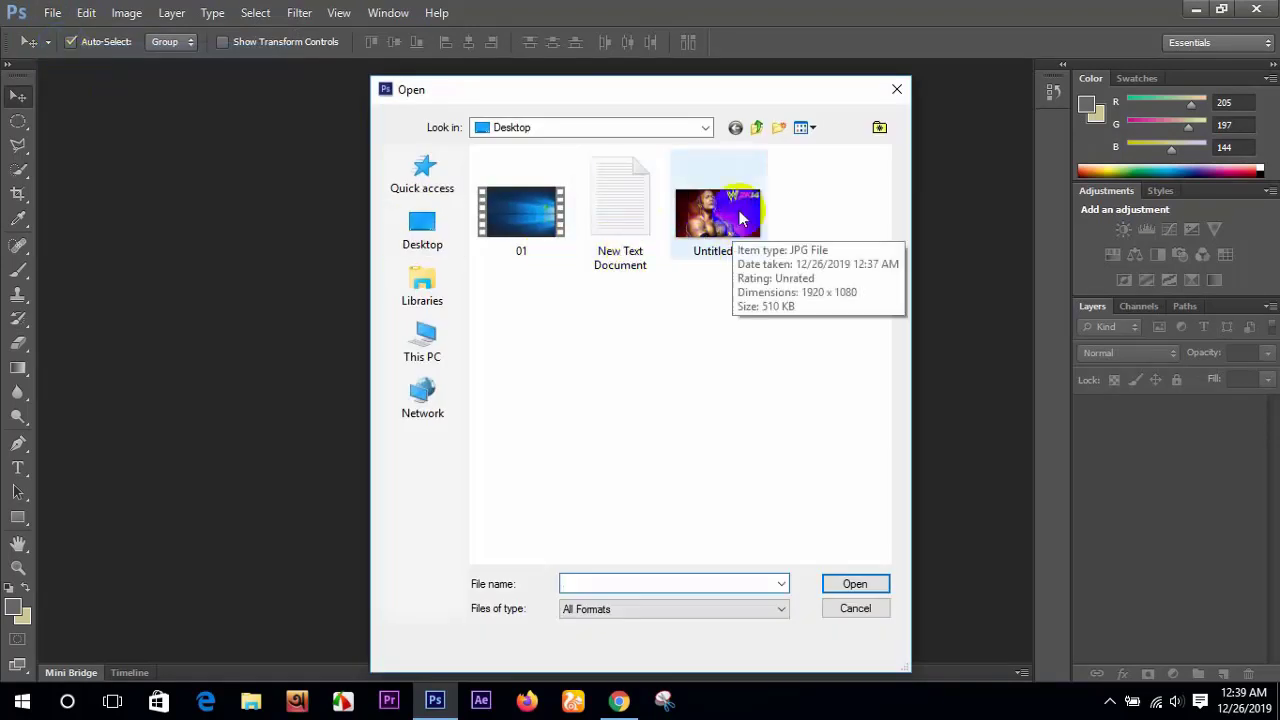
{"action": "left_click", "coordinate": [745, 262]}
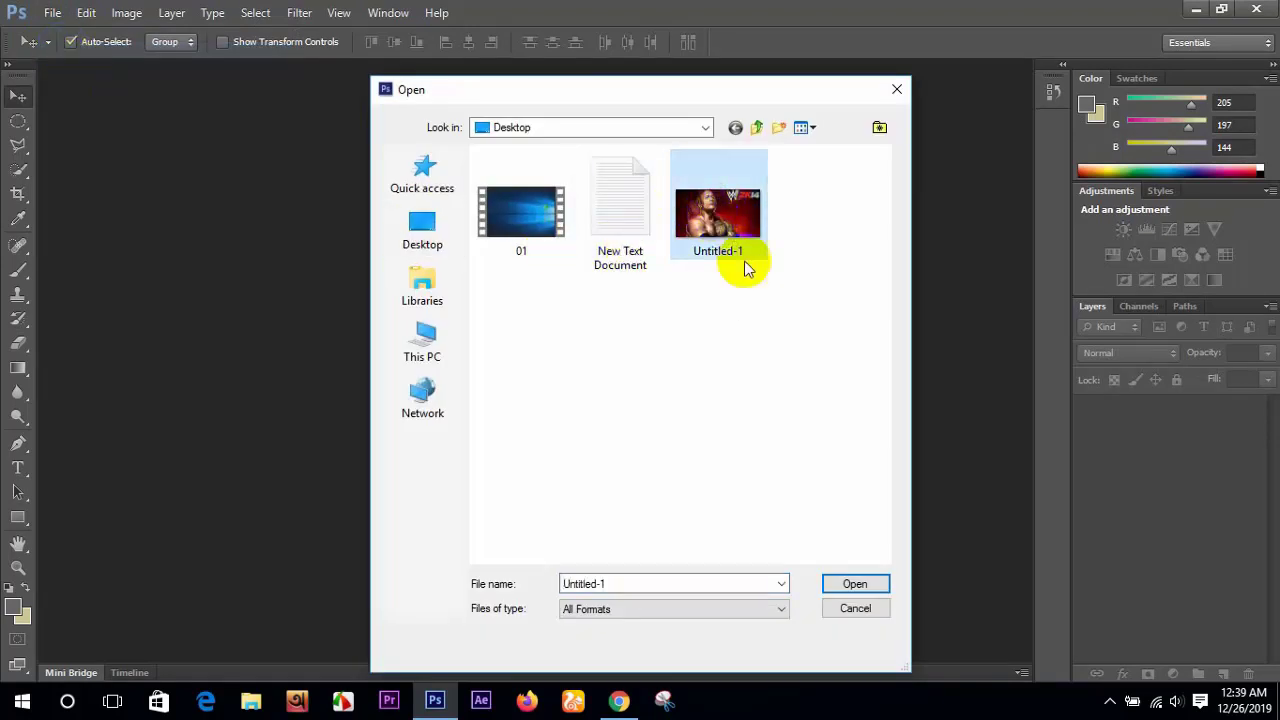
{"action": "left_click", "coordinate": [855, 584]}
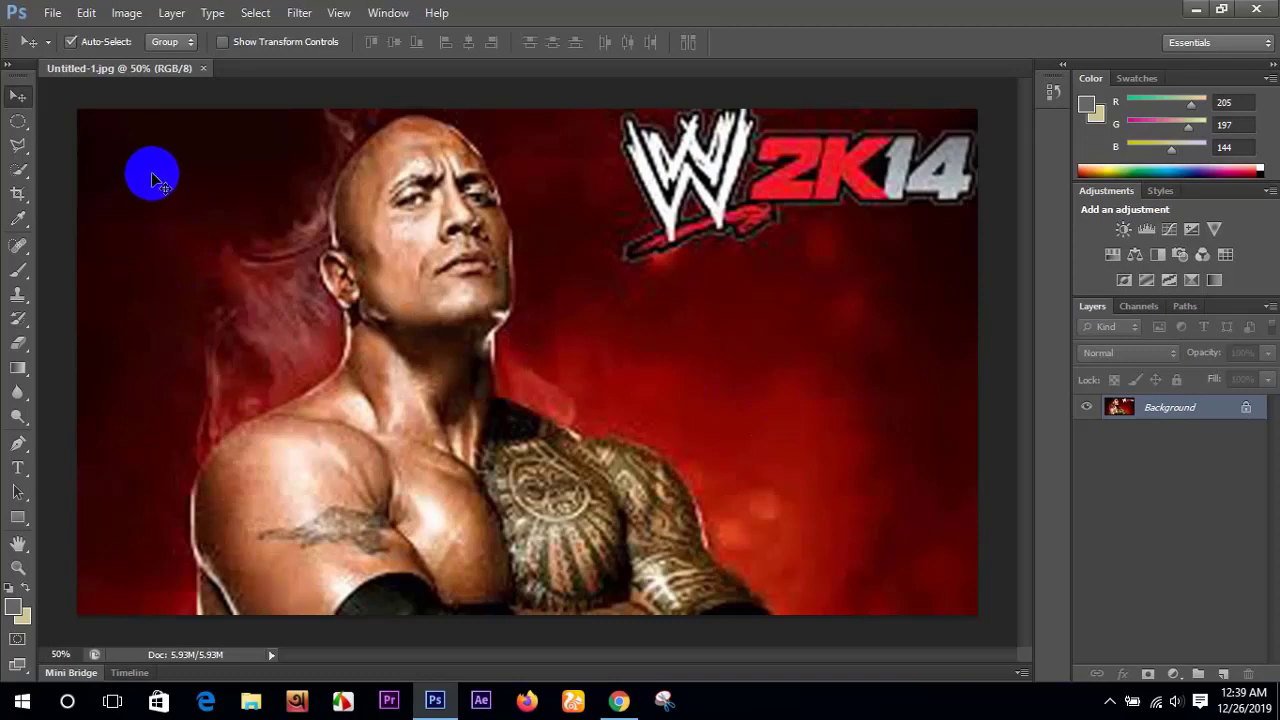
With the Polygonal Lasso, trace from the shoulder around the arms and neck toward the forehead
{"action": "left_click", "coordinate": [17, 148]}
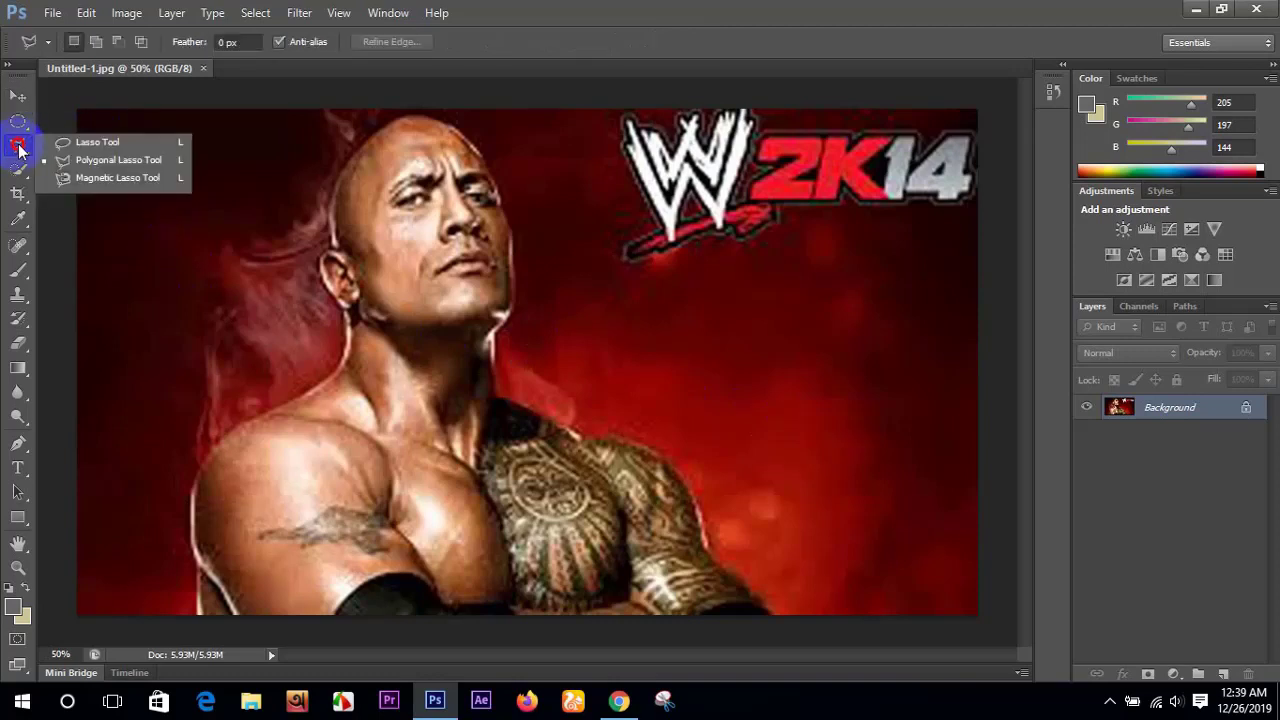
{"action": "left_click", "coordinate": [72, 163]}
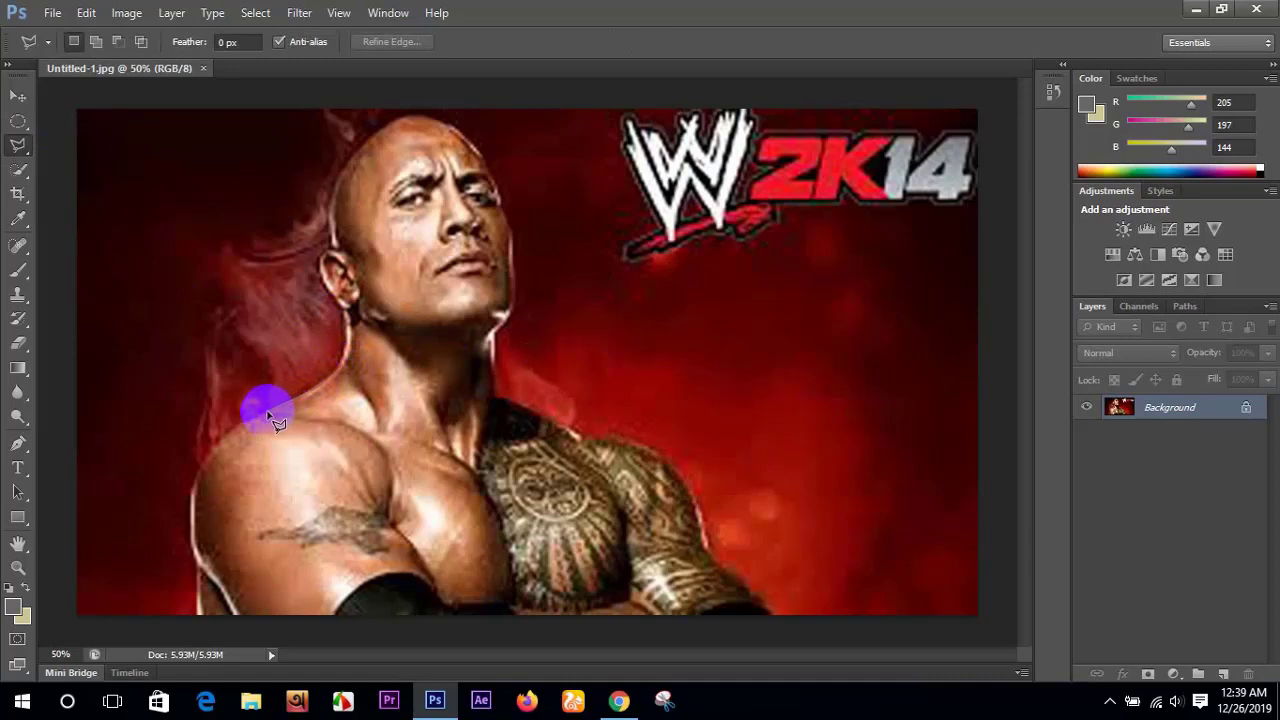
{"action": "left_click_drag", "start_coordinate": [268, 414], "coordinate": [205, 468]}
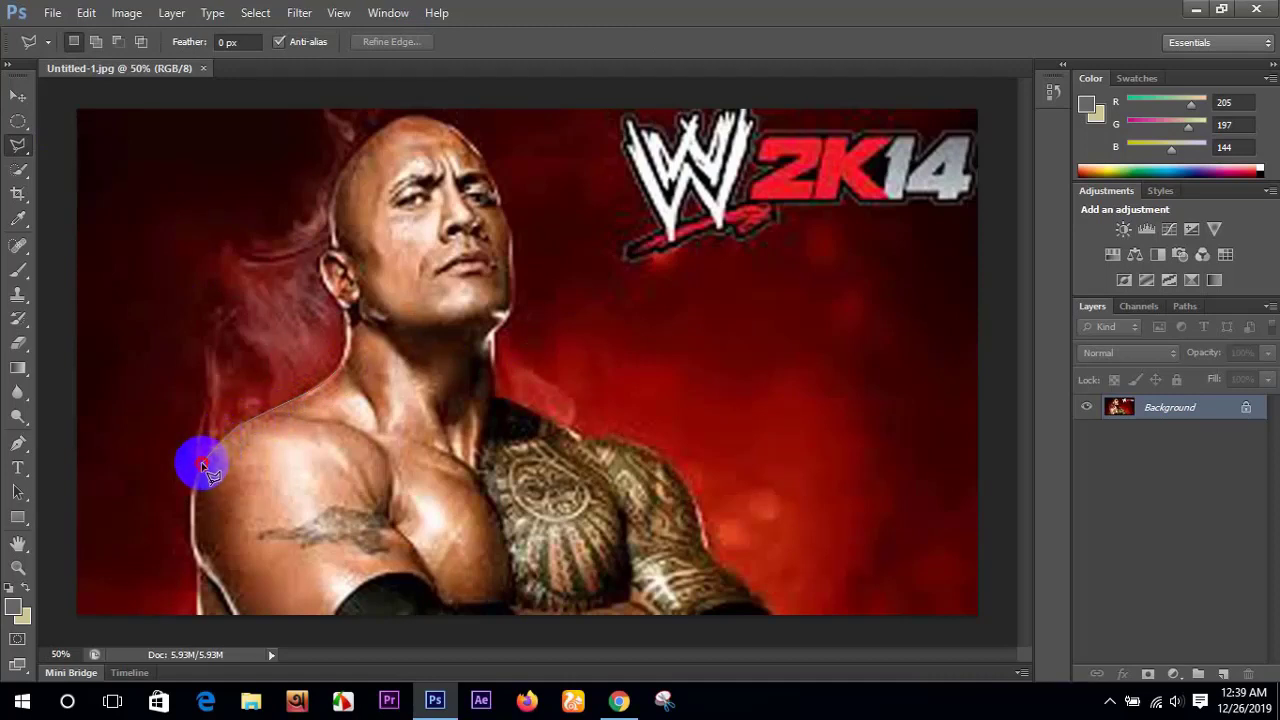
{"action": "mouse_move", "coordinate": [203, 466]}
{"action": "left_mouse_down"}
{"action": "mouse_move", "coordinate": [187, 521]}
{"action": "mouse_move", "coordinate": [200, 586]}
{"action": "mouse_move", "coordinate": [209, 577]}
{"action": "mouse_move", "coordinate": [199, 613]}
{"action": "mouse_move", "coordinate": [768, 619]}
{"action": "mouse_move", "coordinate": [711, 556]}
{"action": "mouse_move", "coordinate": [700, 520]}
{"action": "mouse_move", "coordinate": [709, 556]}
{"action": "mouse_move", "coordinate": [701, 510]}
{"action": "mouse_move", "coordinate": [660, 453]}
{"action": "mouse_move", "coordinate": [581, 441]}
{"action": "mouse_move", "coordinate": [502, 401]}
{"action": "mouse_move", "coordinate": [522, 281]}
{"action": "left_mouse_up"}
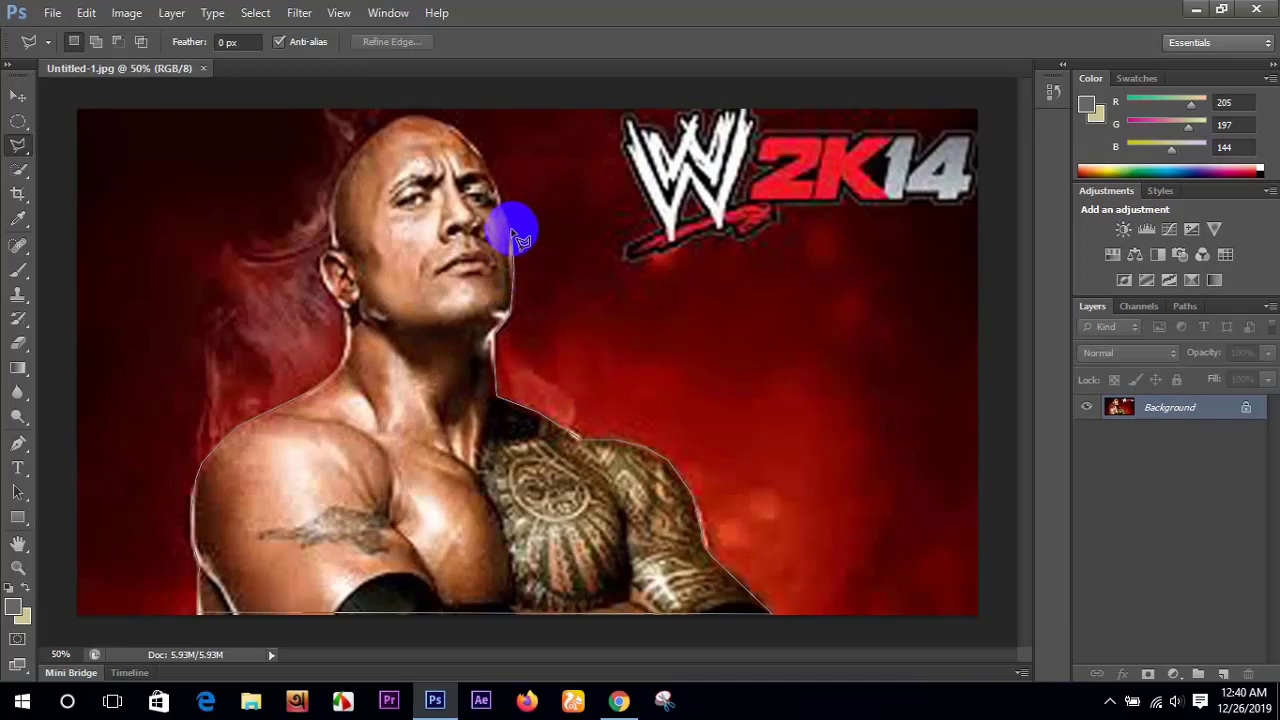
Continue the lasso around the head, ear and neck, closing it at the start point
{"action": "left_click", "coordinate": [474, 147]}
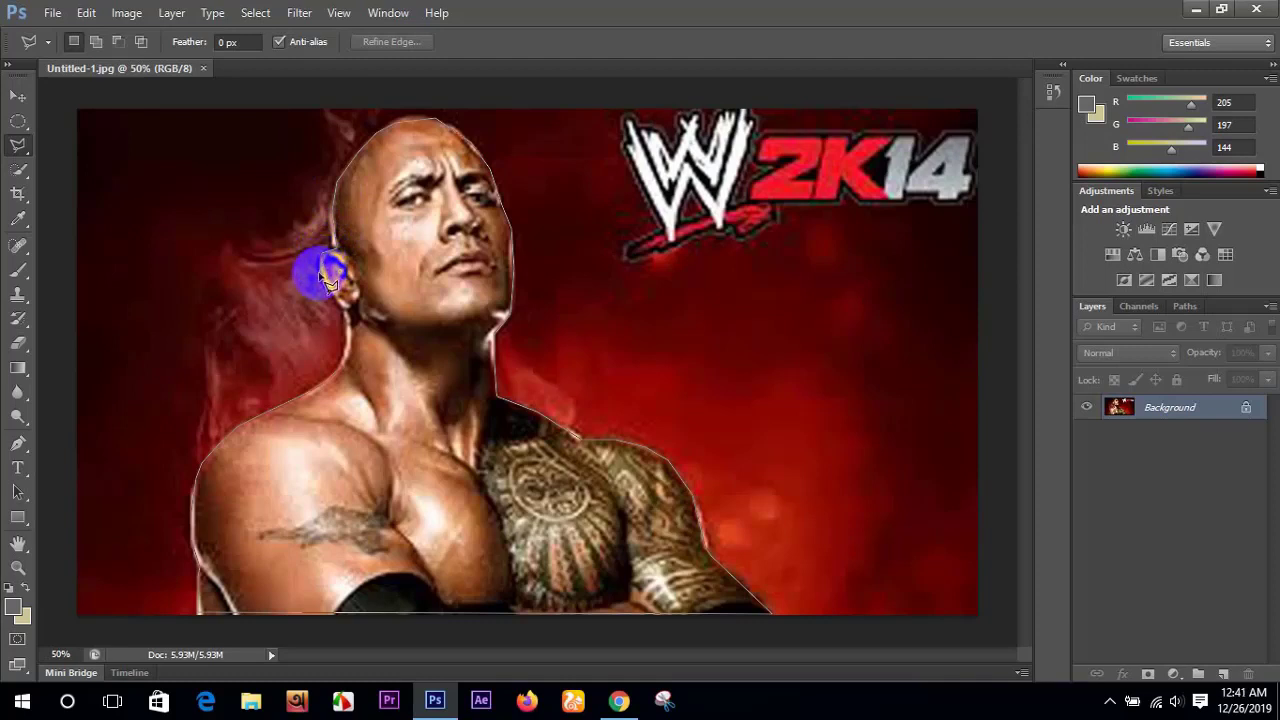
{"action": "left_click_drag", "start_coordinate": [328, 281], "coordinate": [348, 315]}
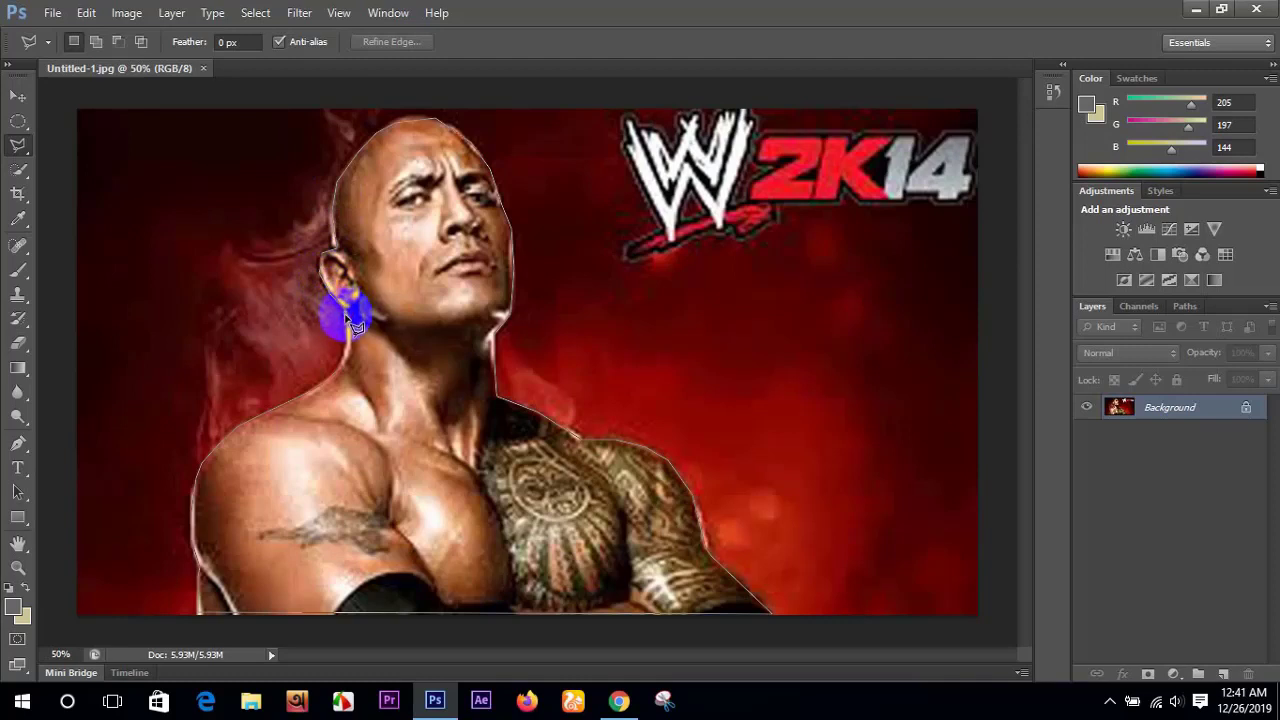
{"action": "mouse_move", "coordinate": [346, 318]}
{"action": "left_mouse_down"}
{"action": "mouse_move", "coordinate": [350, 370]}
{"action": "mouse_move", "coordinate": [337, 373]}
{"action": "left_mouse_up"}
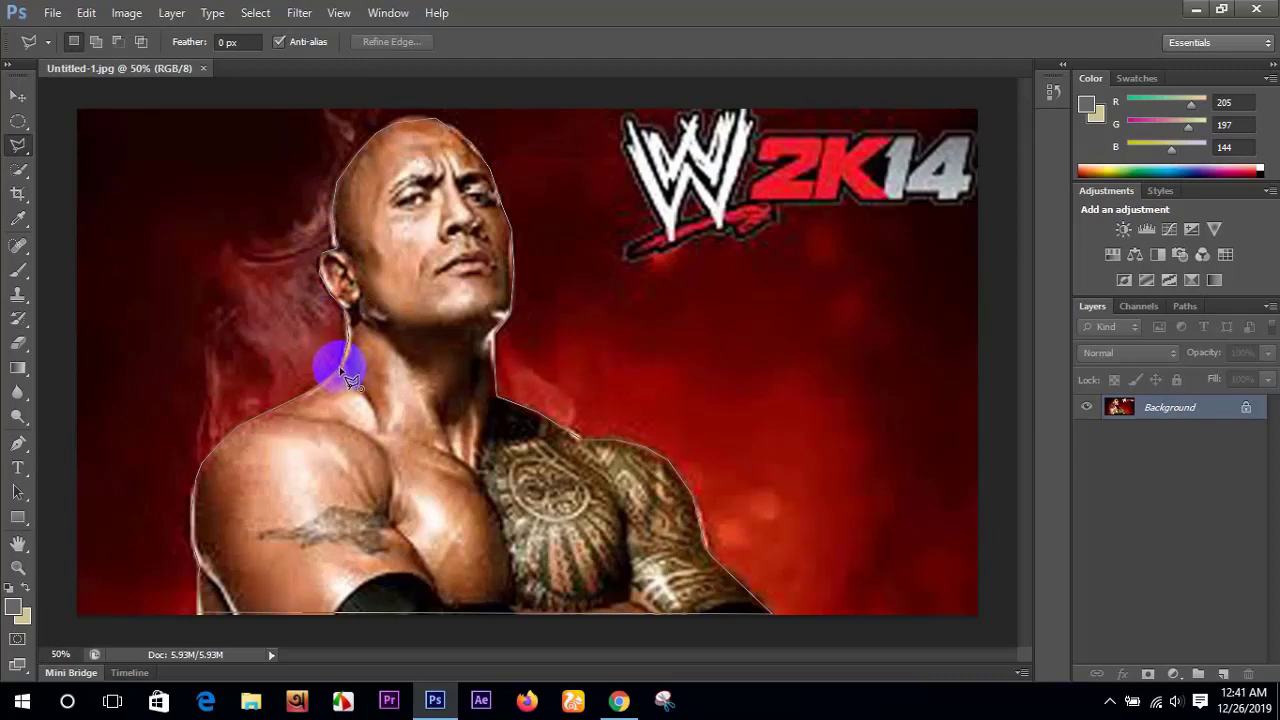
{"action": "left_click", "coordinate": [348, 374]}
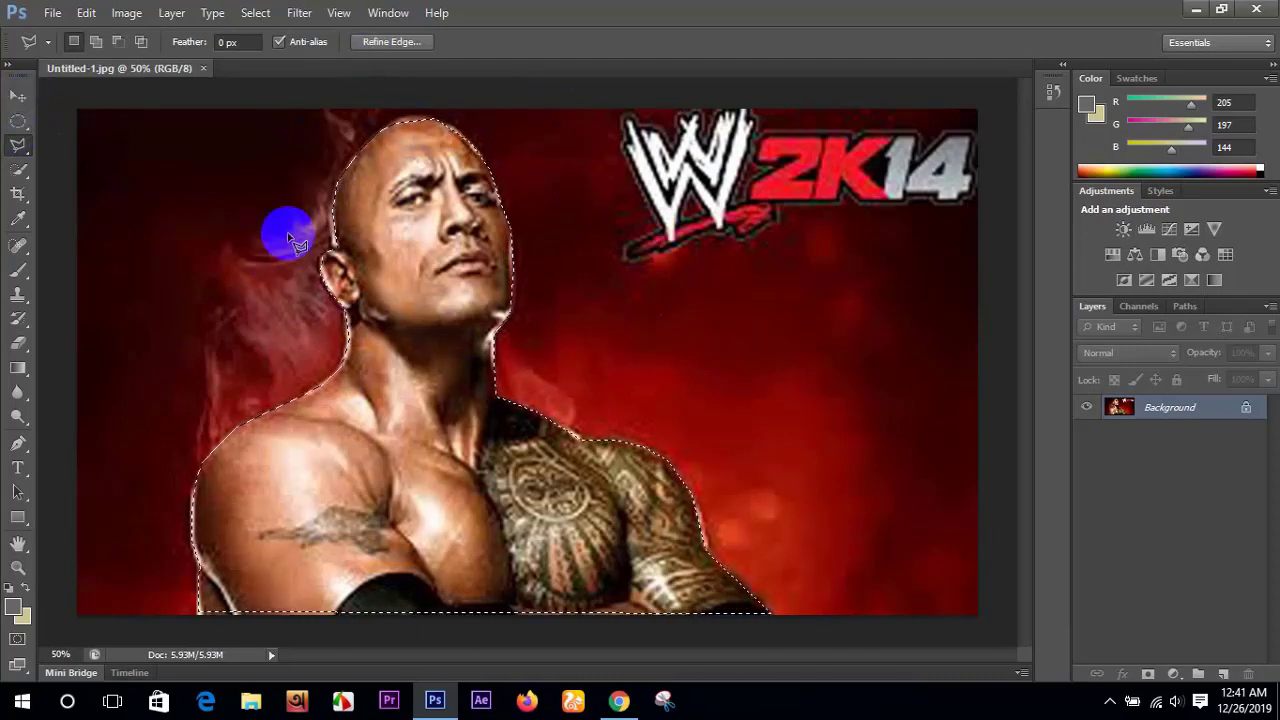
Refine the figure selection with Smooth 35 and output it to a new layer
{"action": "left_click", "coordinate": [390, 41]}
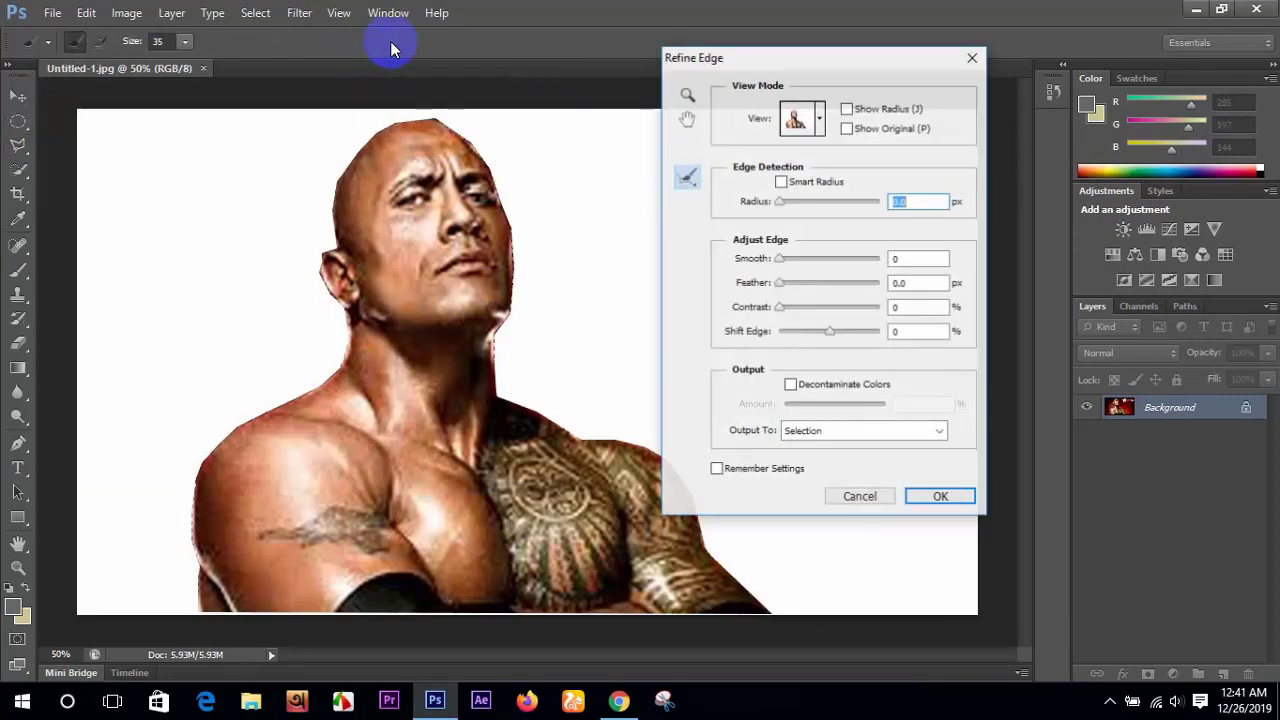
{"action": "left_click_drag", "start_coordinate": [807, 61], "coordinate": [813, 88]}
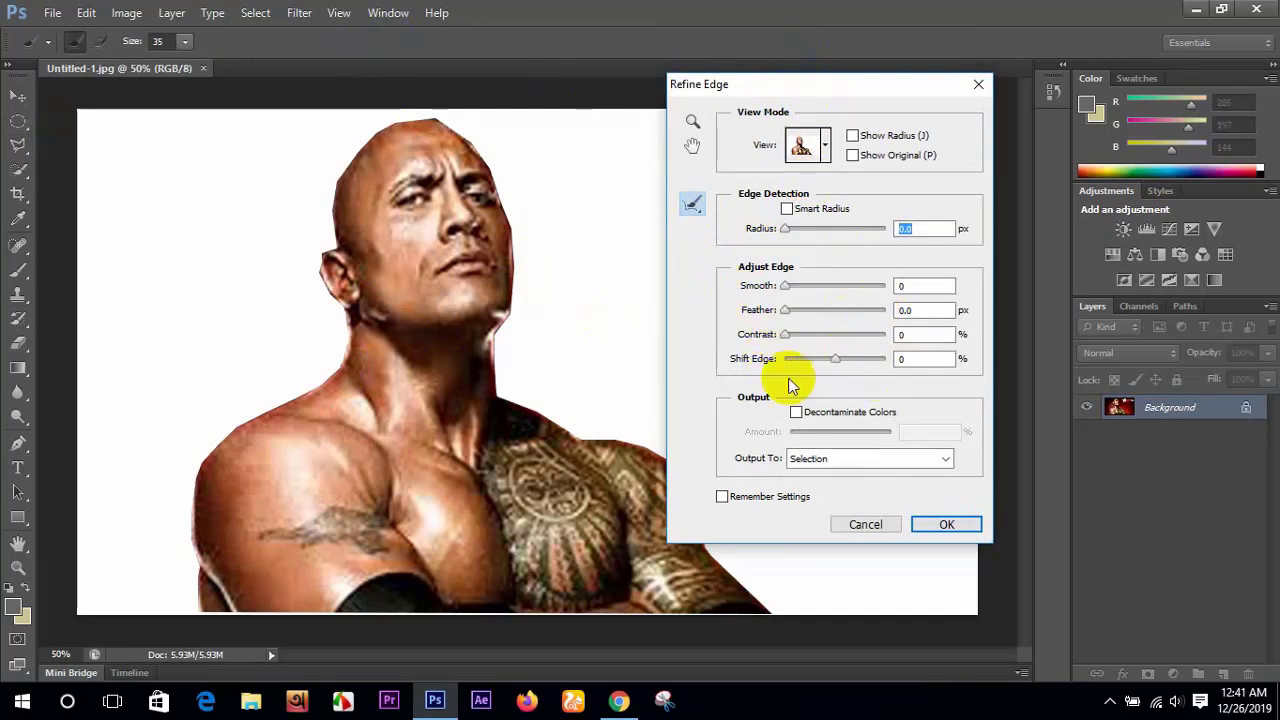
{"action": "left_click_drag", "start_coordinate": [787, 286], "coordinate": [819, 286]}
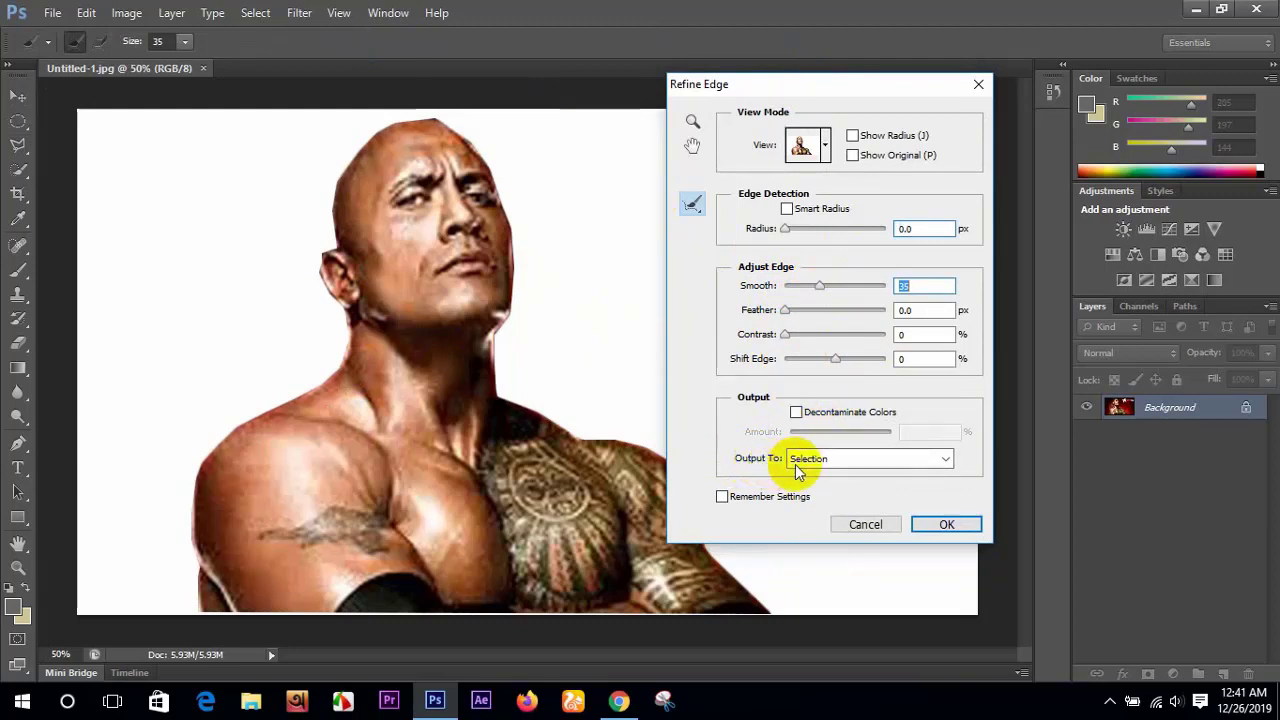
{"action": "left_click", "coordinate": [943, 460]}
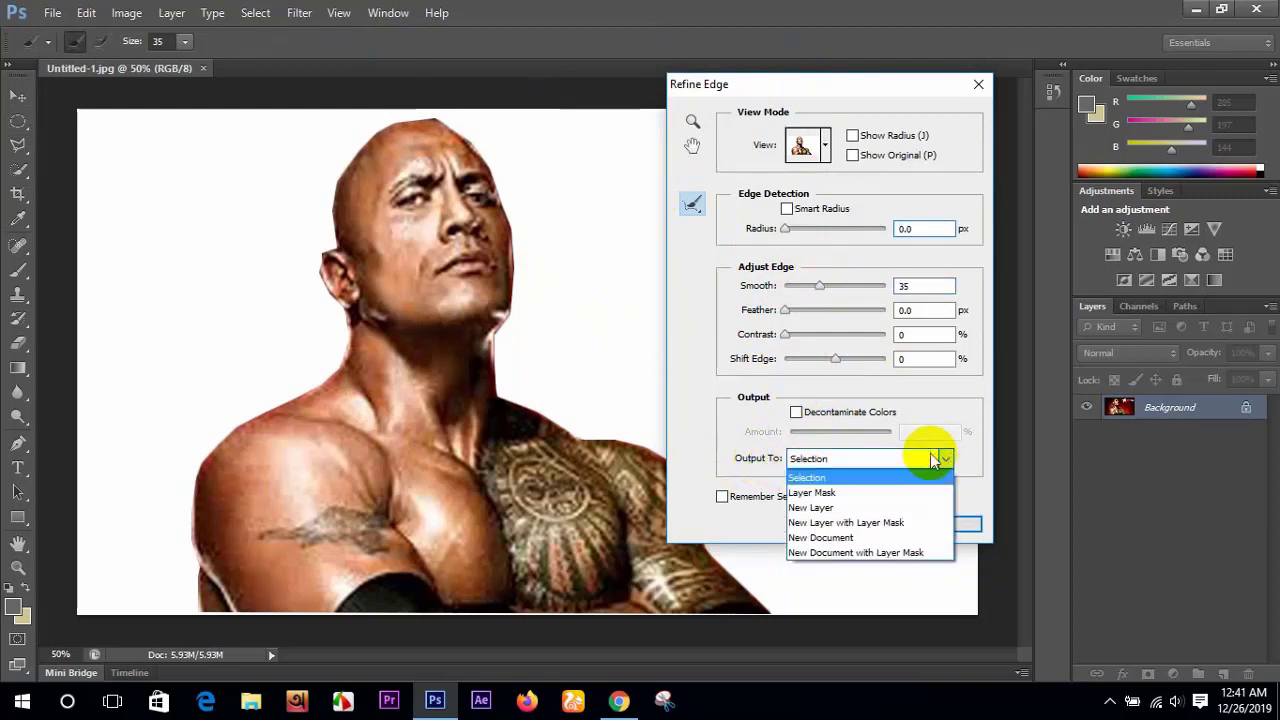
{"action": "left_click", "coordinate": [813, 508]}
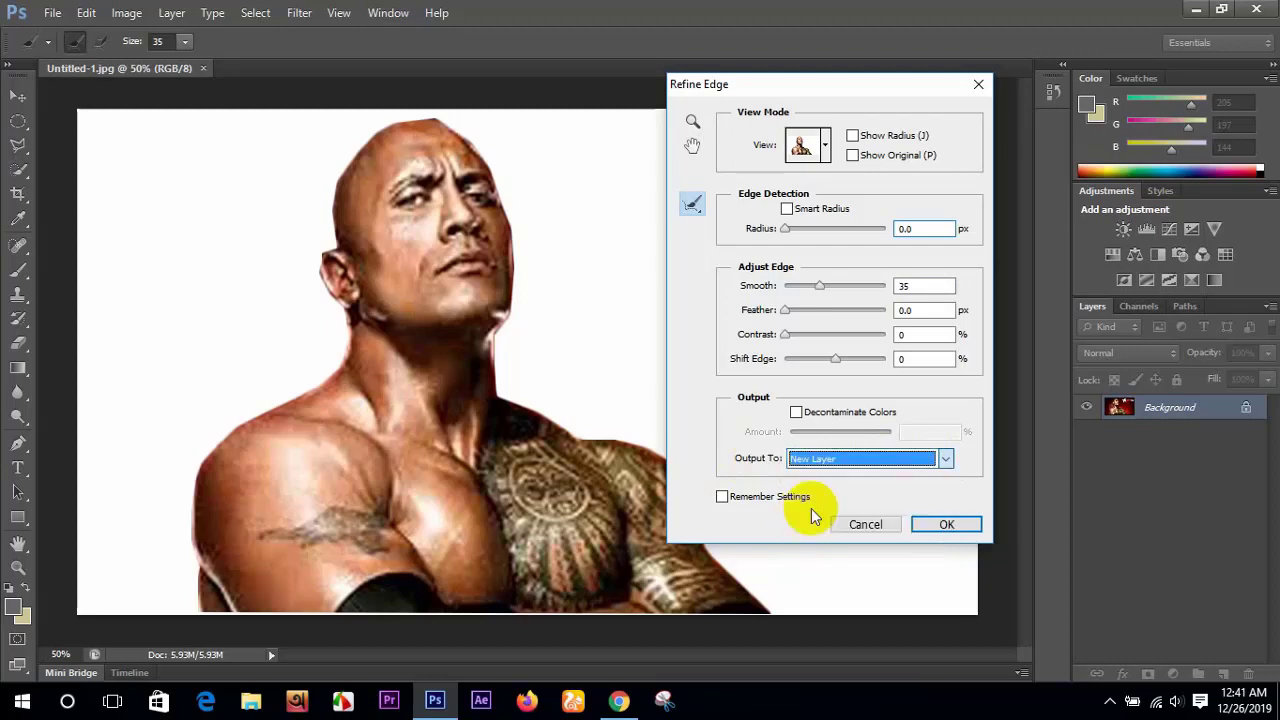
{"action": "left_click", "coordinate": [947, 523]}
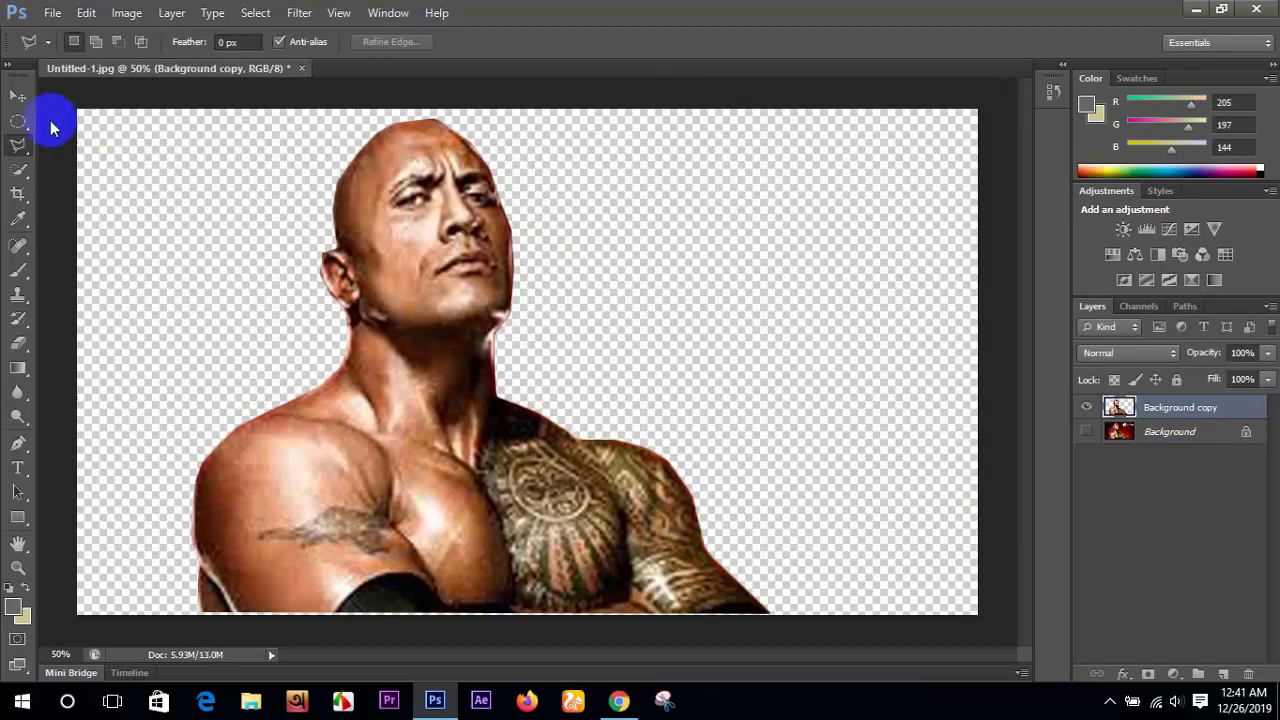
Move the Background copy figure right toward the centre, then show the circular saddam logo
{"action": "left_click", "coordinate": [17, 97]}
{"action": "mouse_move", "coordinate": [377, 273]}
{"action": "left_mouse_down"}
{"action": "mouse_move", "coordinate": [587, 293]}
{"action": "mouse_move", "coordinate": [434, 263]}
{"action": "mouse_move", "coordinate": [436, 287]}
{"action": "mouse_move", "coordinate": [400, 229]}
{"action": "mouse_move", "coordinate": [480, 271]}
{"action": "mouse_move", "coordinate": [466, 254]}
{"action": "mouse_move", "coordinate": [464, 266]}
{"action": "left_mouse_up"}
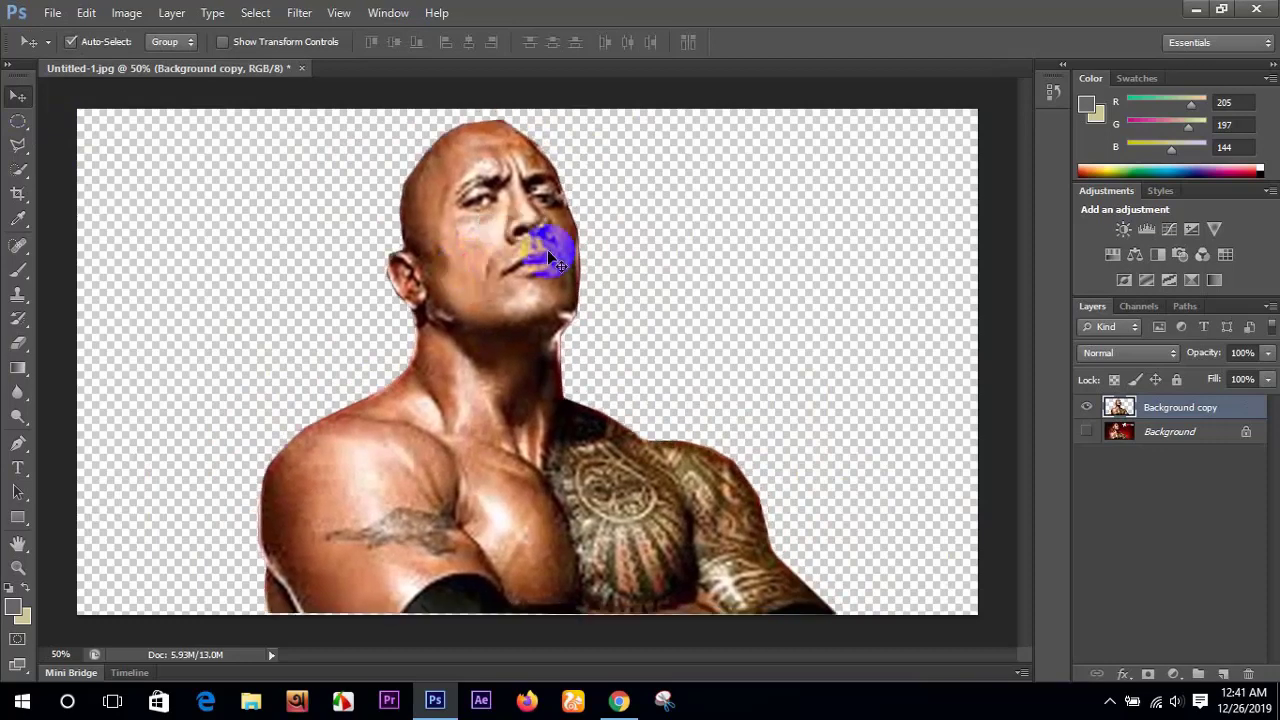
{"action": "left_click", "coordinate": [418, 392]}
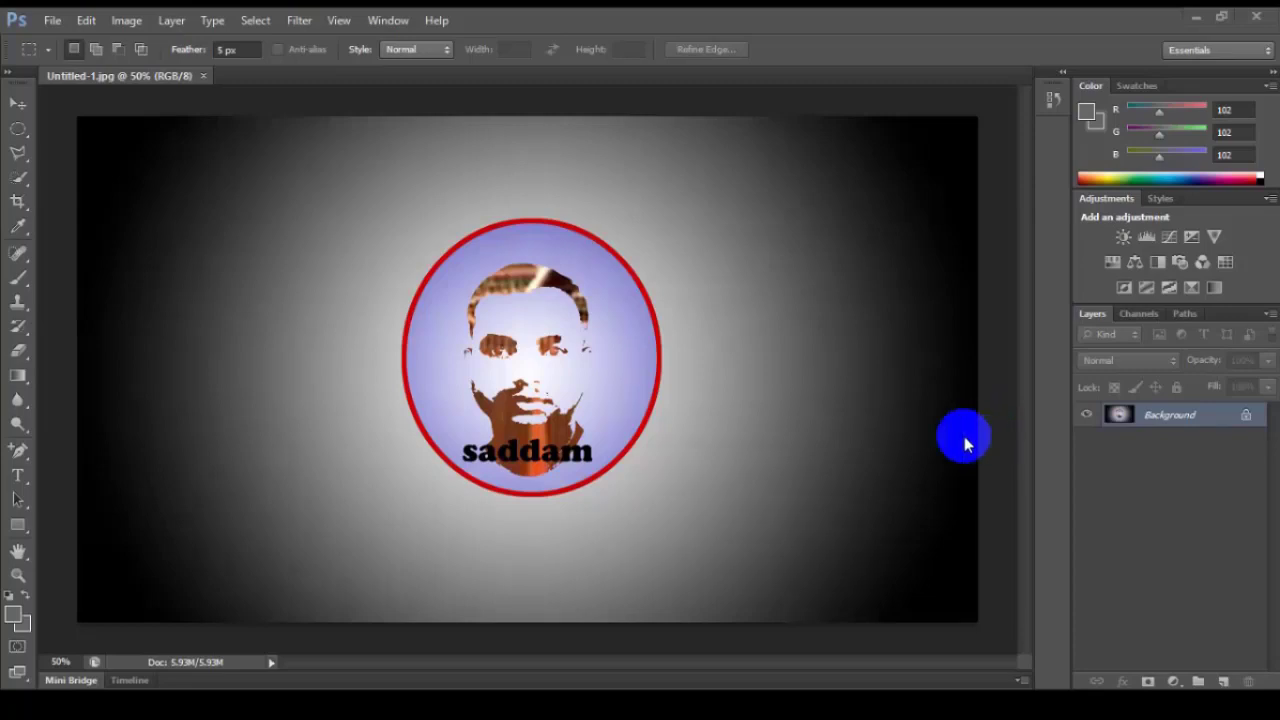
Close the badge document with Ctrl+W
{"action": "key", "text": "ctrl+w"}
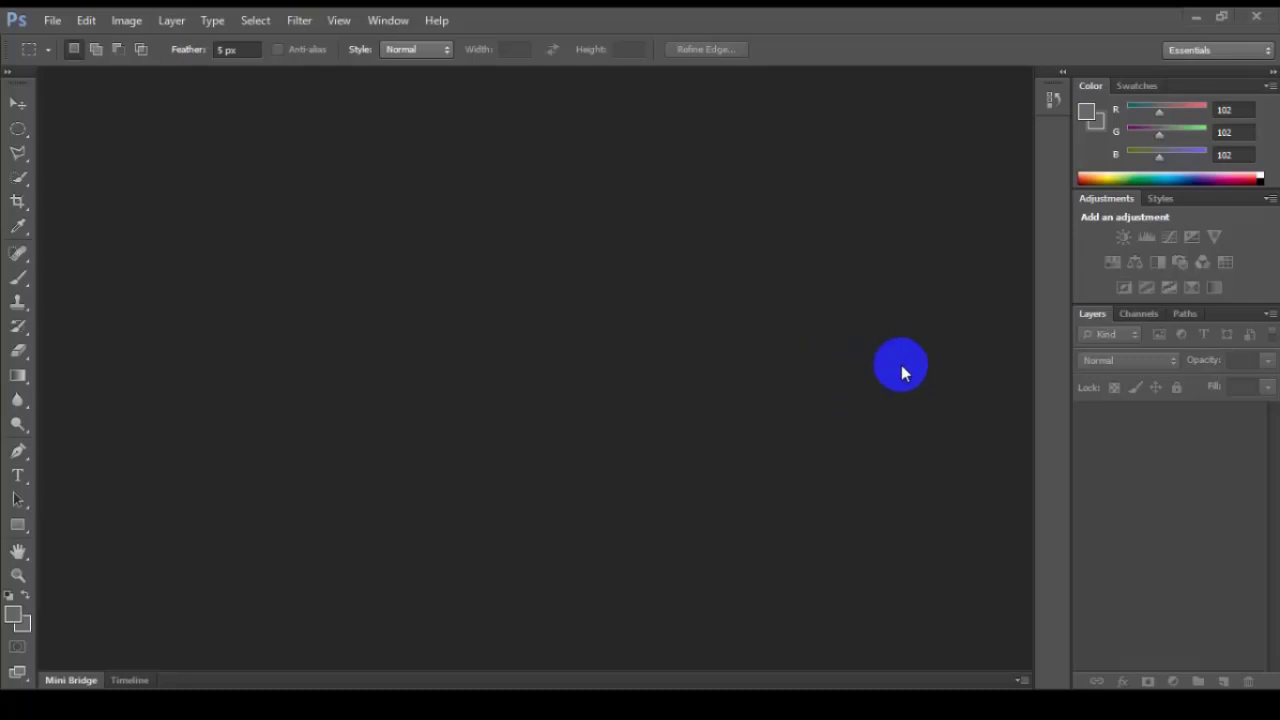
Open Untitled-1.jpg from the galaxy logo folder
{"action": "left_click", "coordinate": [51, 22]}
{"action": "left_click", "coordinate": [66, 59]}
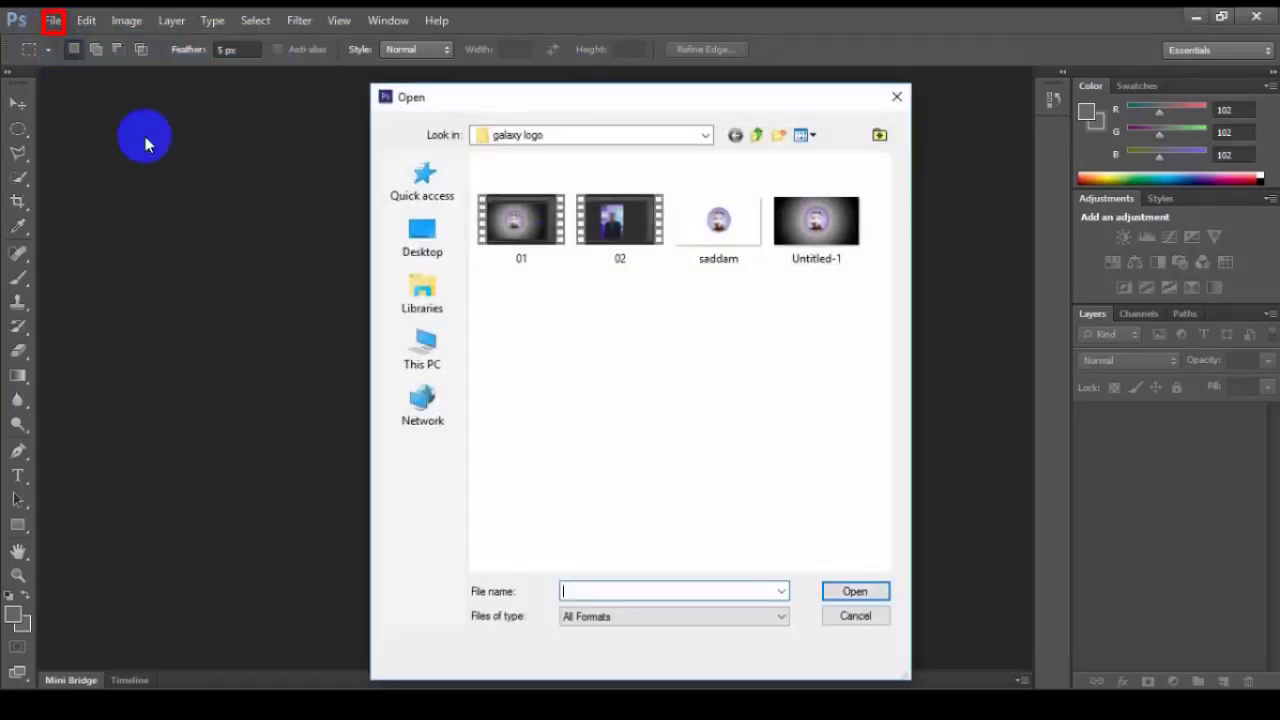
{"action": "left_click", "coordinate": [810, 232]}
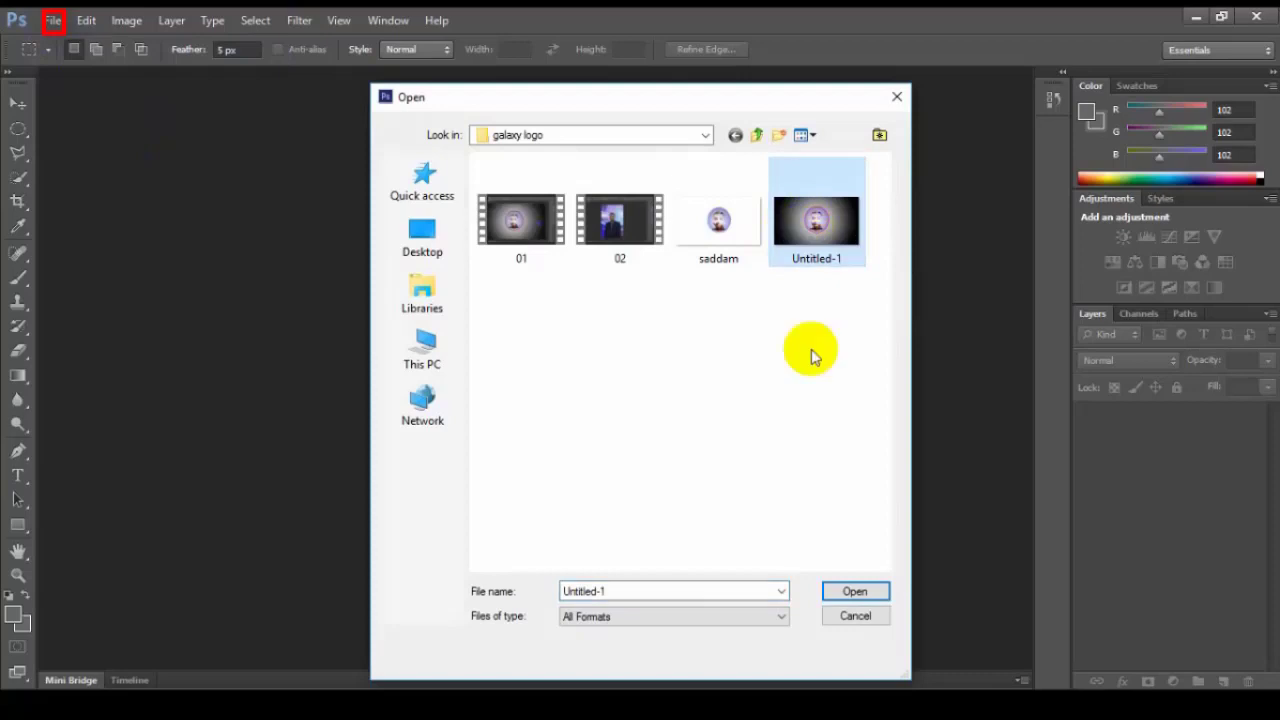
{"action": "left_click", "coordinate": [854, 591]}
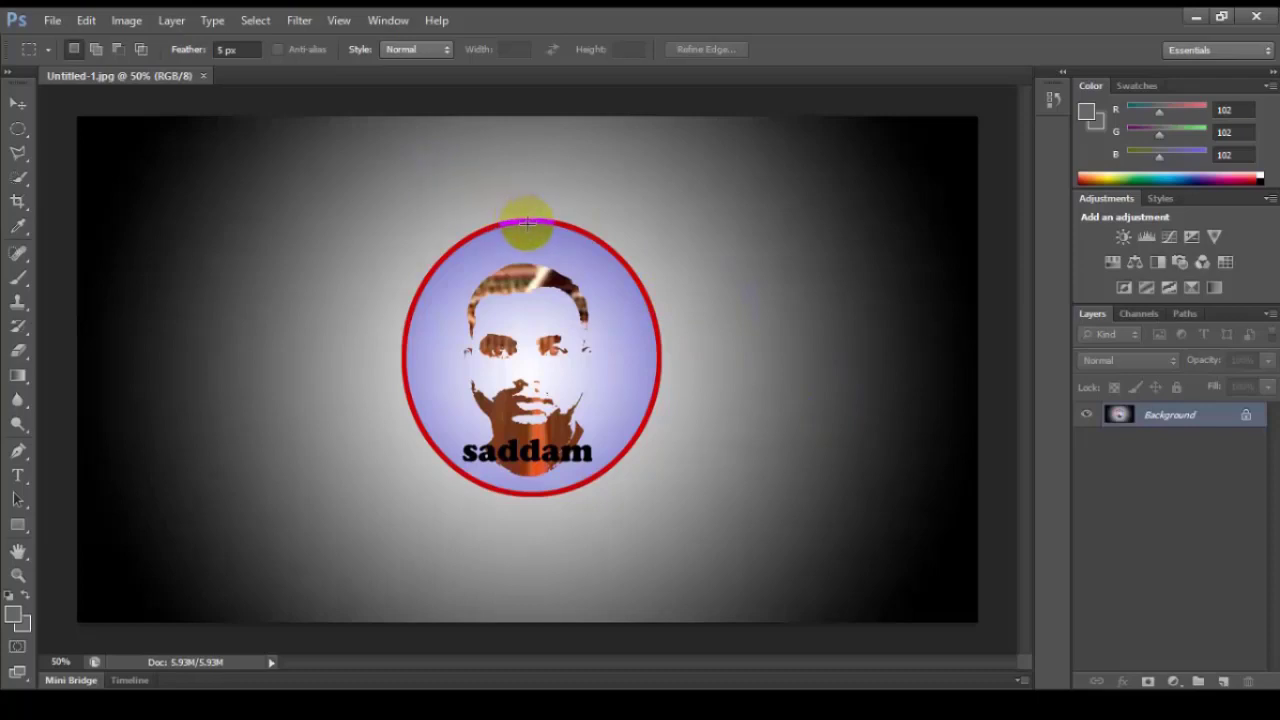
Trace a closed Polygonal Lasso selection around the badge's red circular border
{"action": "left_click", "coordinate": [18, 155]}
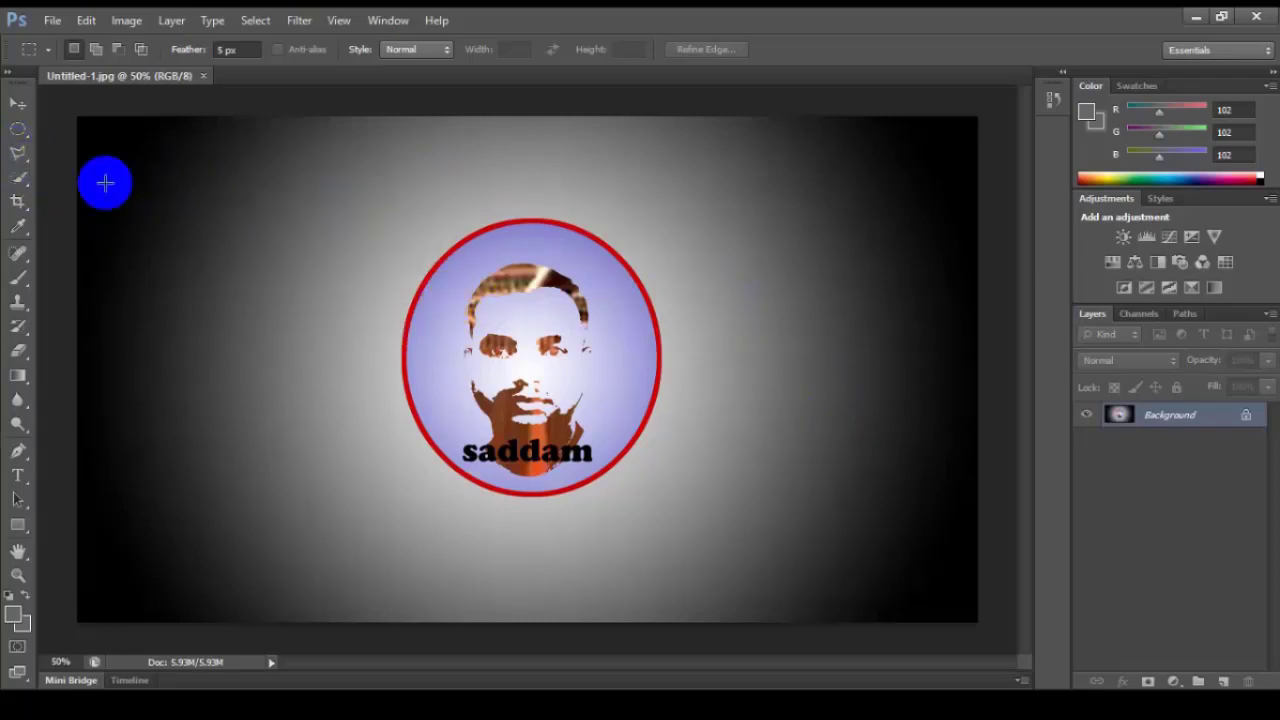
{"action": "left_click", "coordinate": [18, 155]}
{"action": "left_click", "coordinate": [16, 150]}
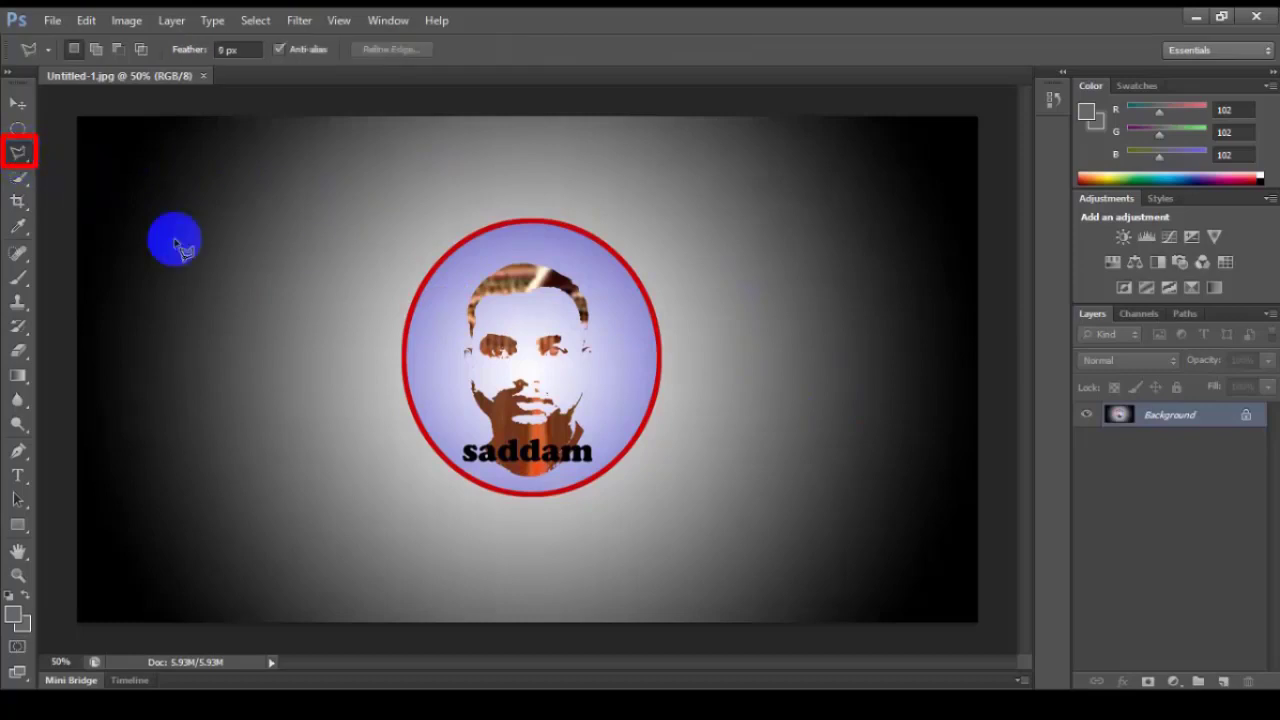
{"action": "mouse_move", "coordinate": [446, 286]}
{"action": "left_mouse_down"}
{"action": "mouse_move", "coordinate": [436, 272]}
{"action": "mouse_move", "coordinate": [410, 320]}
{"action": "mouse_move", "coordinate": [400, 395]}
{"action": "mouse_move", "coordinate": [426, 452]}
{"action": "mouse_move", "coordinate": [482, 487]}
{"action": "mouse_move", "coordinate": [578, 493]}
{"action": "mouse_move", "coordinate": [653, 408]}
{"action": "mouse_move", "coordinate": [646, 262]}
{"action": "mouse_move", "coordinate": [522, 232]}
{"action": "mouse_move", "coordinate": [476, 244]}
{"action": "mouse_move", "coordinate": [440, 278]}
{"action": "left_mouse_up"}
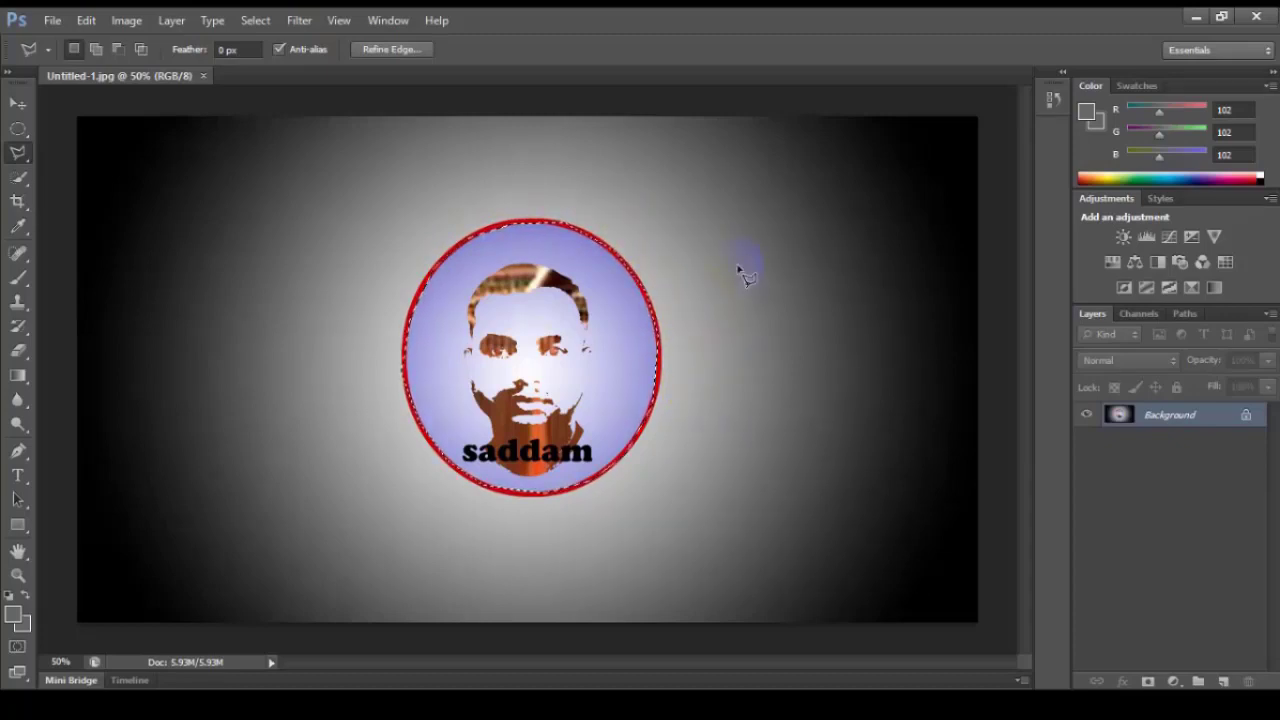
Refine the circle selection with Smooth 32 and output it to a new layer
{"action": "left_click", "coordinate": [257, 22]}
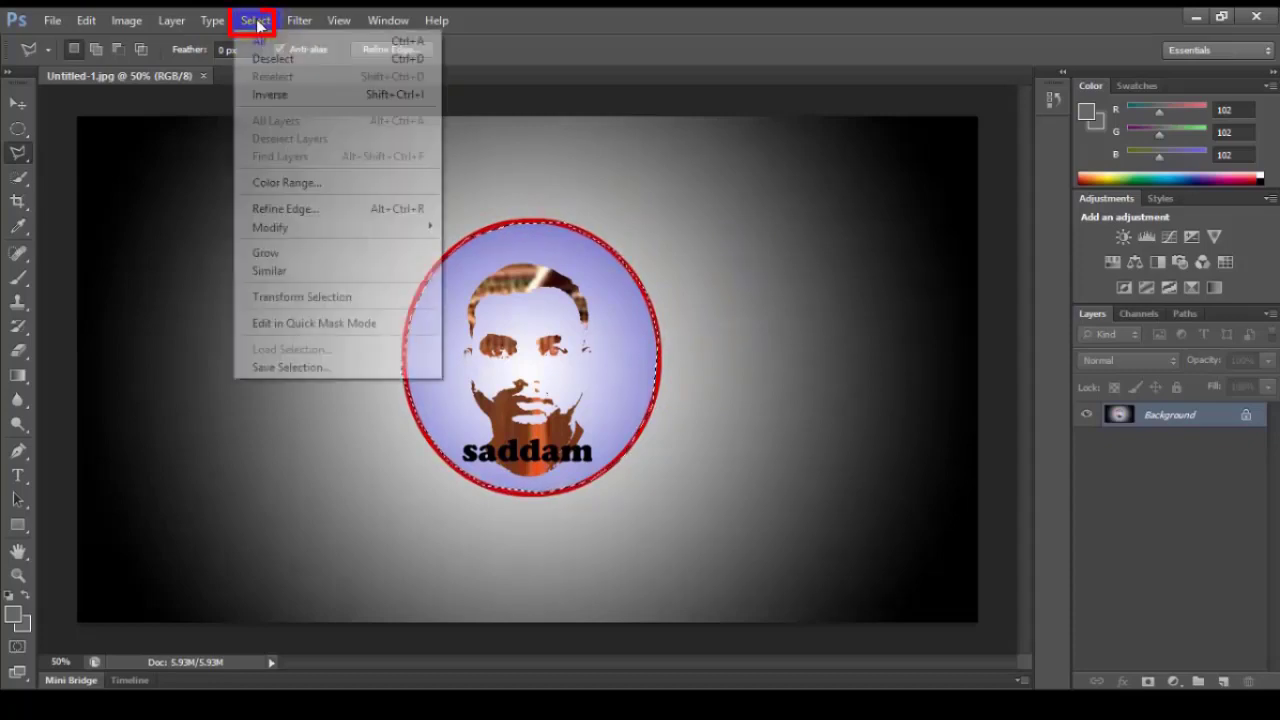
{"action": "left_click", "coordinate": [284, 208]}
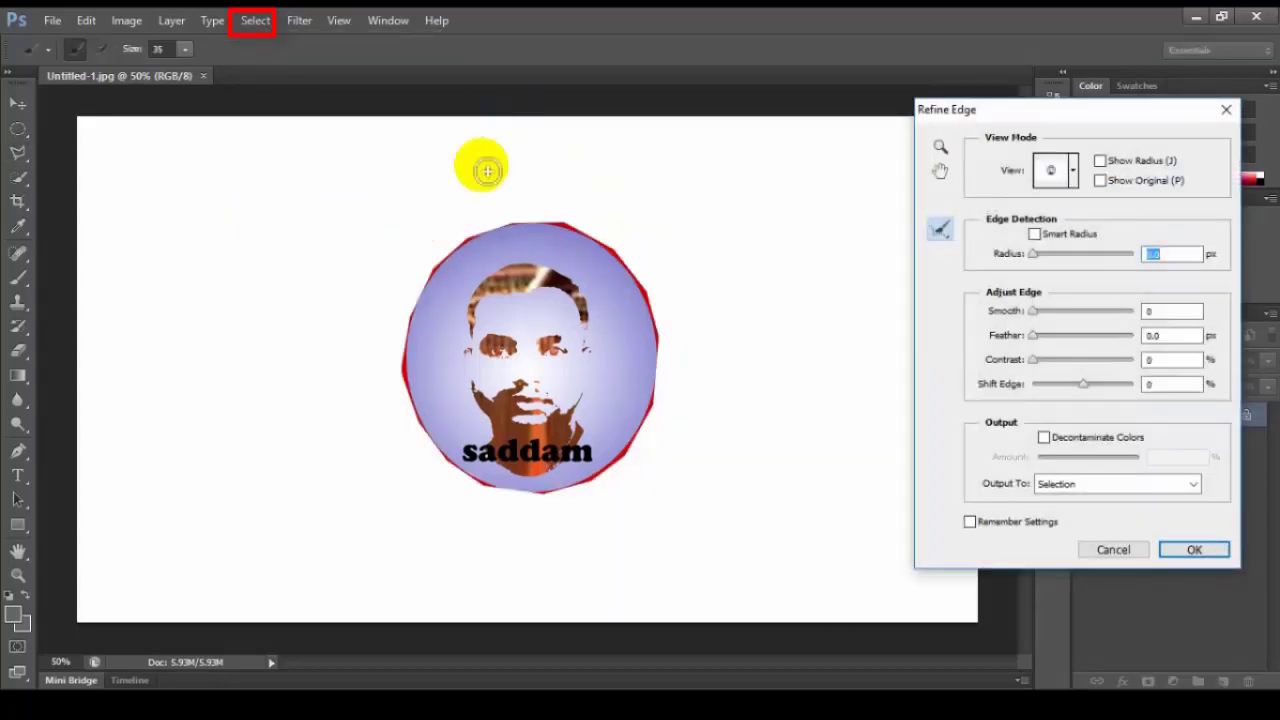
{"action": "left_click_drag", "start_coordinate": [1117, 105], "coordinate": [836, 72]}
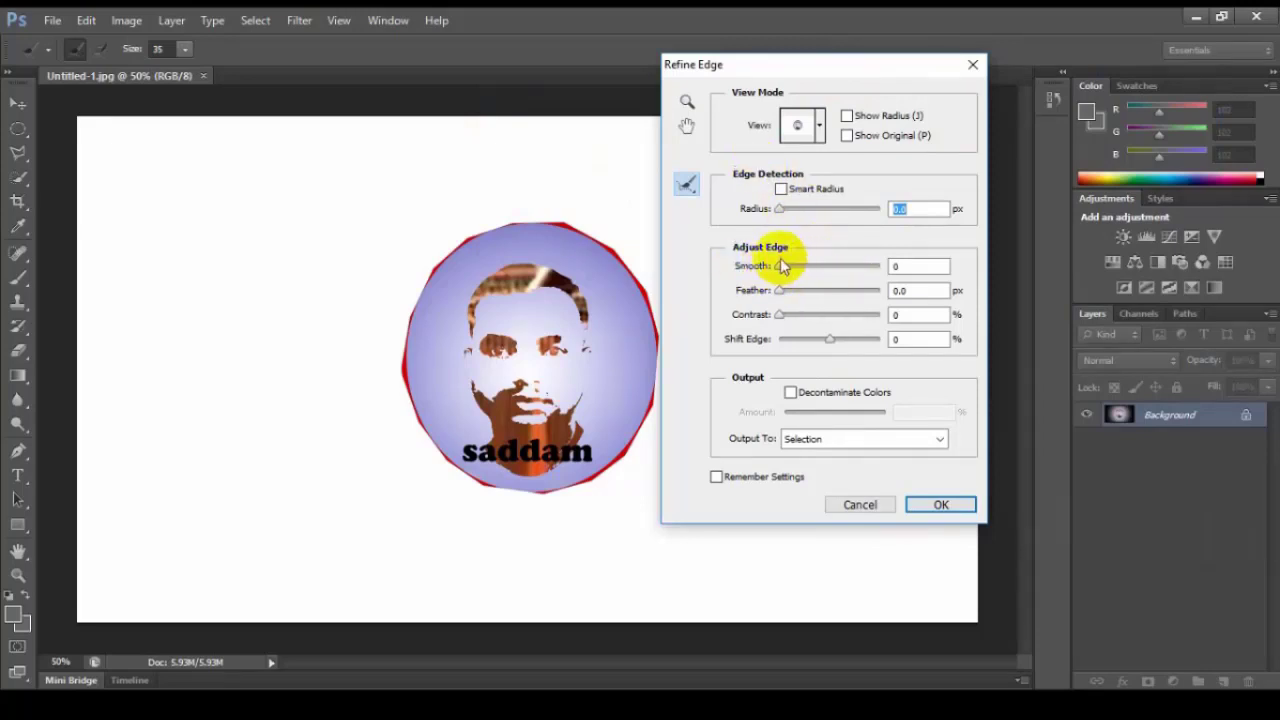
{"action": "left_click", "coordinate": [780, 268]}
{"action": "left_click_drag", "start_coordinate": [780, 268], "coordinate": [811, 266]}
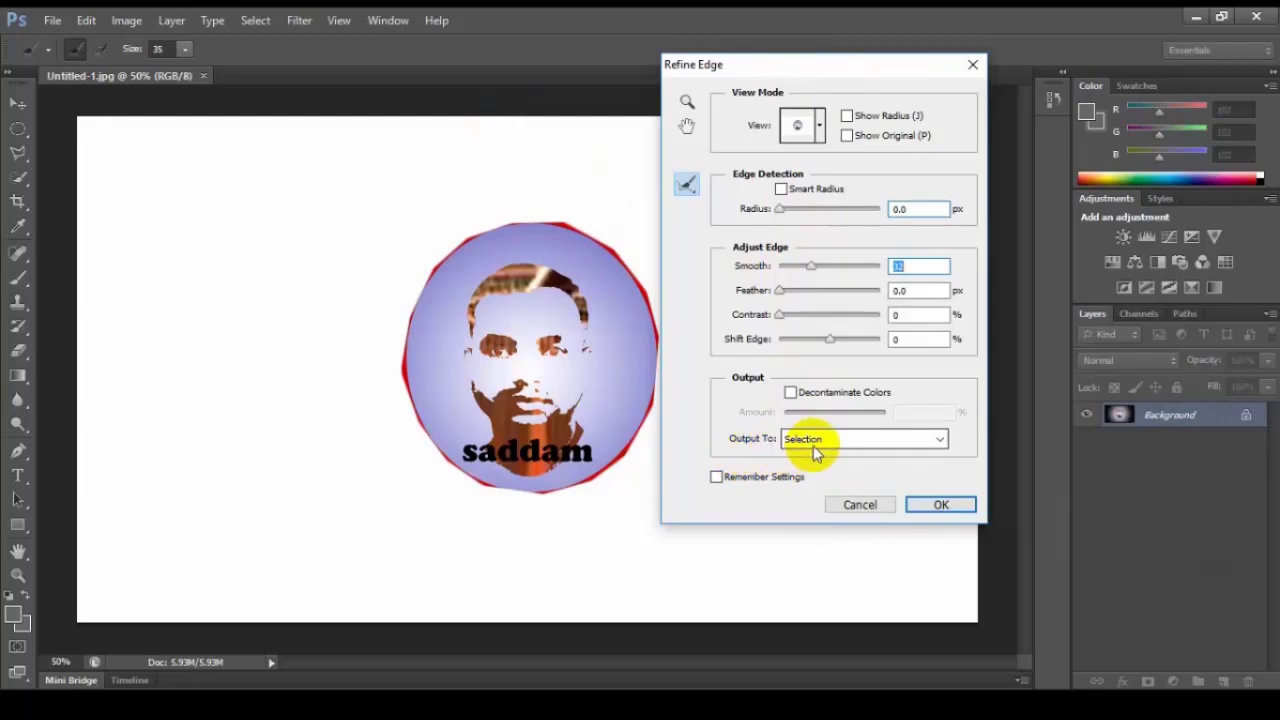
{"action": "left_click", "coordinate": [941, 441]}
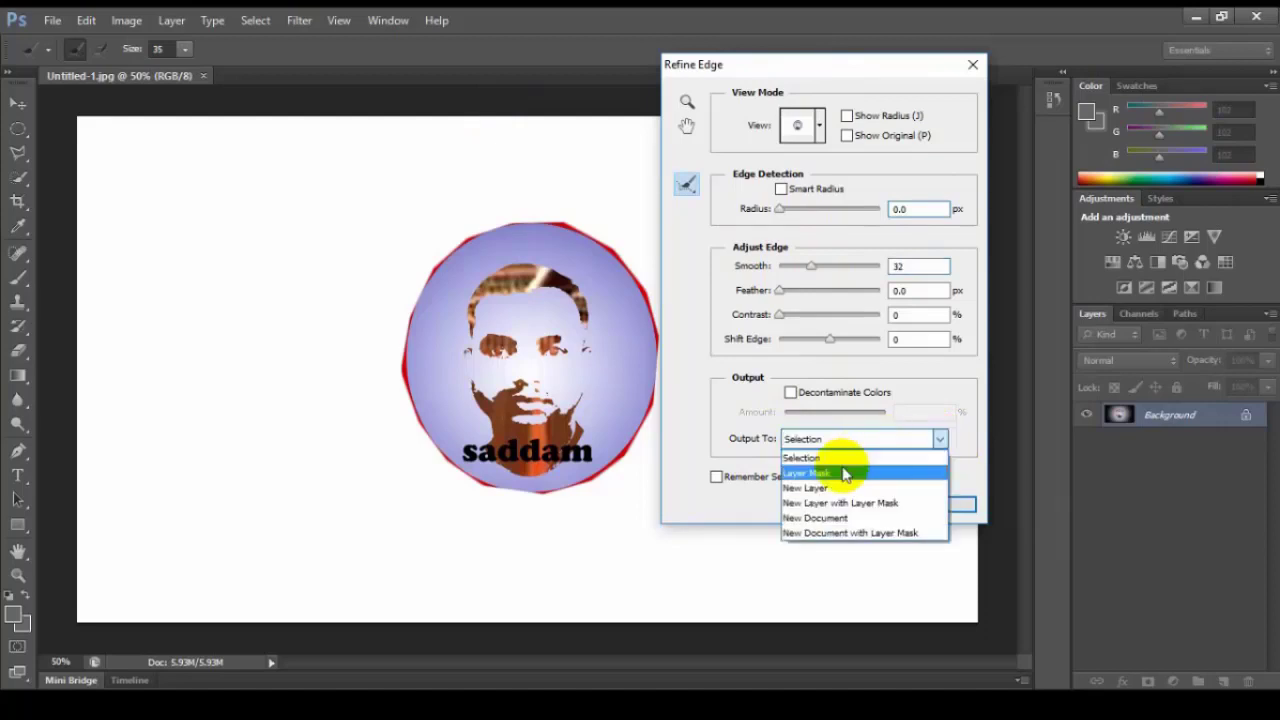
{"action": "left_click", "coordinate": [817, 489]}
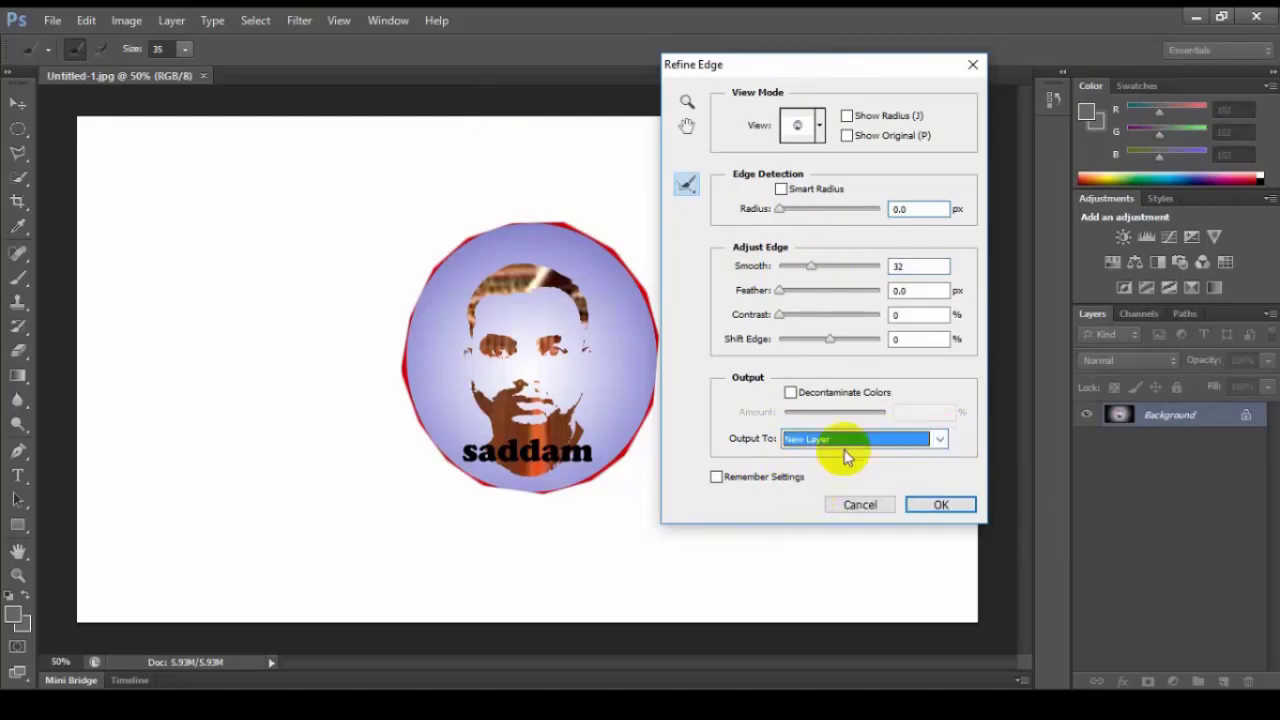
{"action": "left_click", "coordinate": [940, 506]}
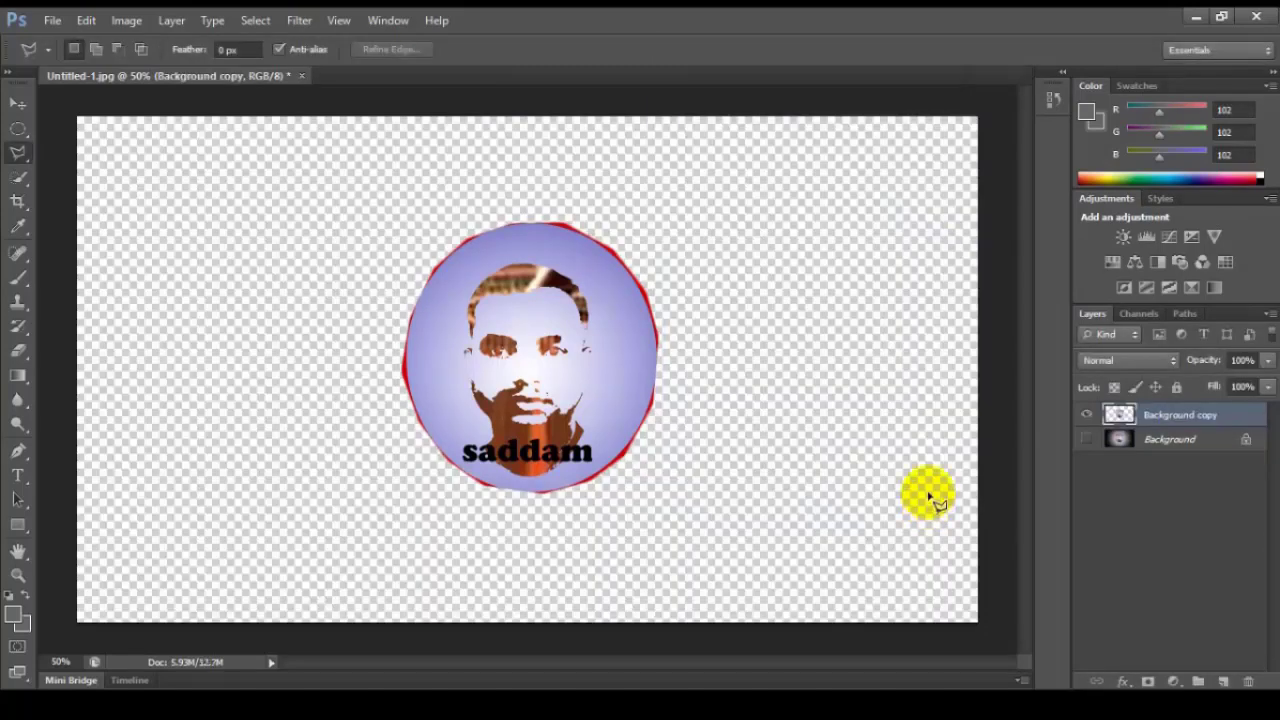
Drag the circular logo cutout slightly lower, near the canvas centre
{"action": "left_click", "coordinate": [18, 103]}
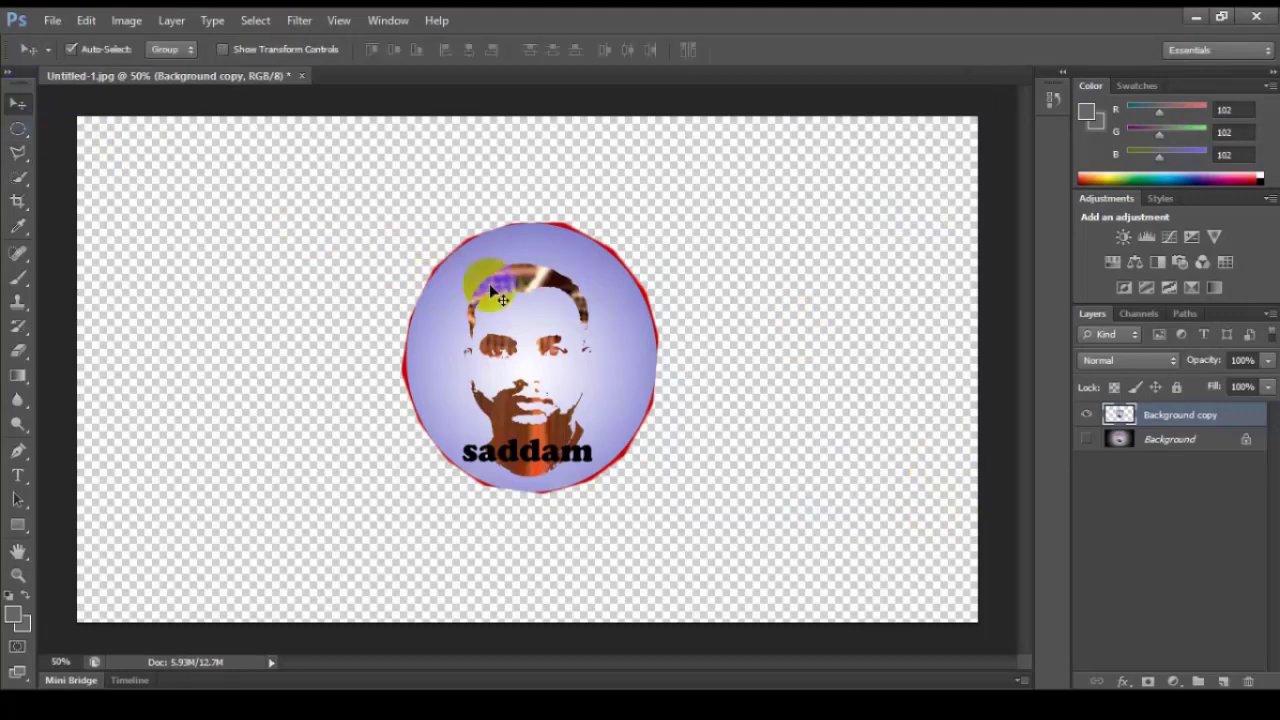
{"action": "mouse_move", "coordinate": [547, 277]}
{"action": "left_mouse_down"}
{"action": "mouse_move", "coordinate": [414, 207]}
{"action": "mouse_move", "coordinate": [520, 288]}
{"action": "mouse_move", "coordinate": [497, 290]}
{"action": "mouse_move", "coordinate": [563, 280]}
{"action": "mouse_move", "coordinate": [500, 286]}
{"action": "mouse_move", "coordinate": [590, 326]}
{"action": "mouse_move", "coordinate": [500, 286]}
{"action": "mouse_move", "coordinate": [557, 286]}
{"action": "mouse_move", "coordinate": [506, 307]}
{"action": "mouse_move", "coordinate": [512, 318]}
{"action": "mouse_move", "coordinate": [539, 300]}
{"action": "mouse_move", "coordinate": [528, 322]}
{"action": "left_mouse_up"}
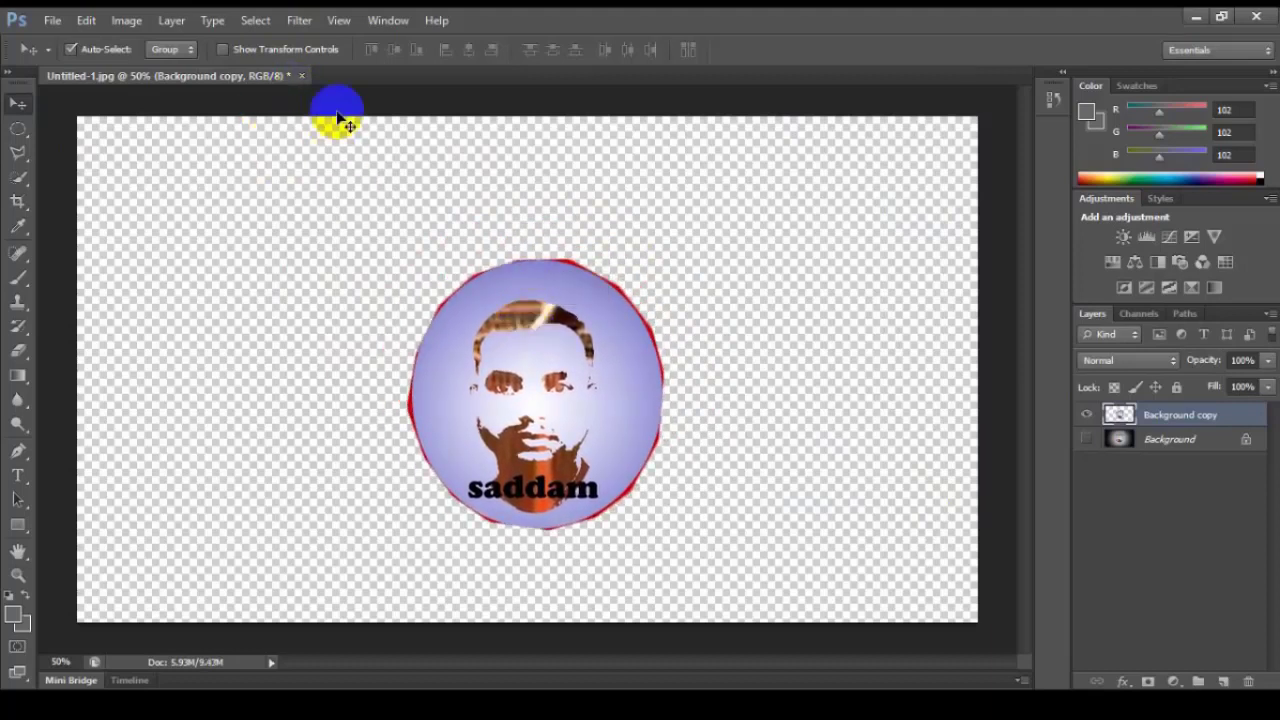
Close Untitled-1 without saving and reopen the original Untitled-1.jpg from the galaxy logo folder
{"action": "left_click", "coordinate": [303, 77]}
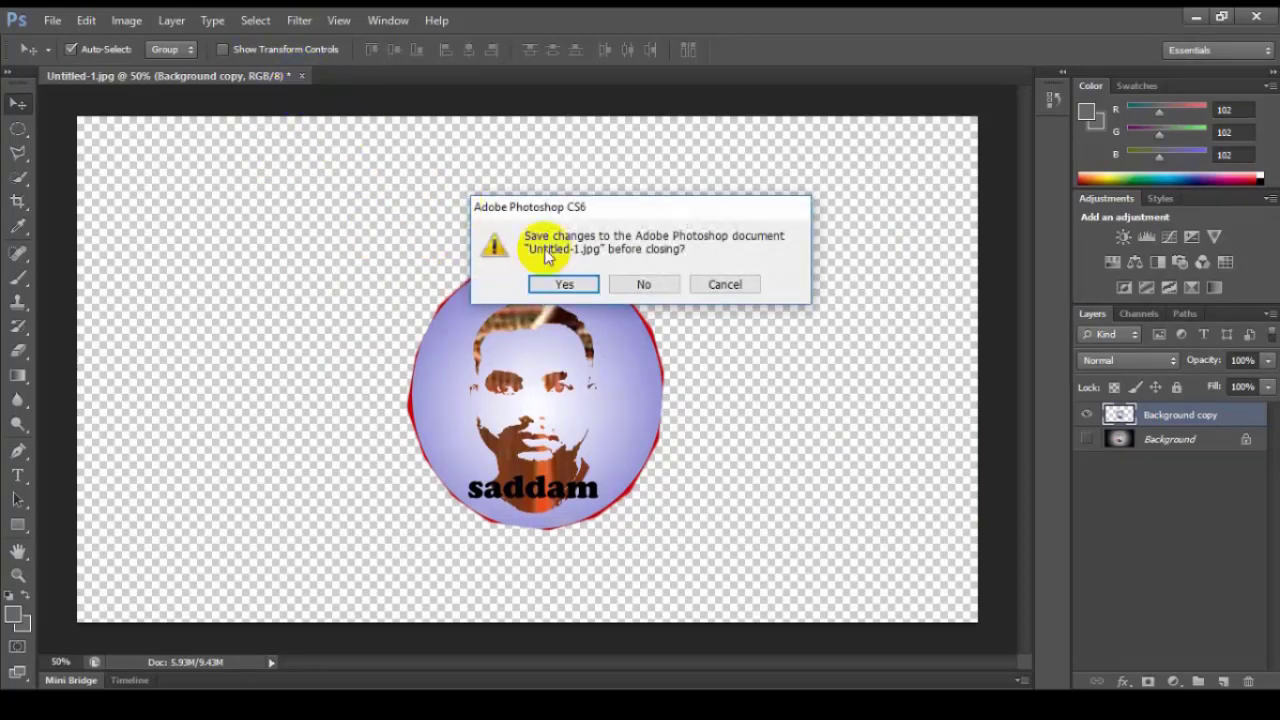
{"action": "left_click", "coordinate": [644, 281]}
{"action": "left_click", "coordinate": [52, 20]}
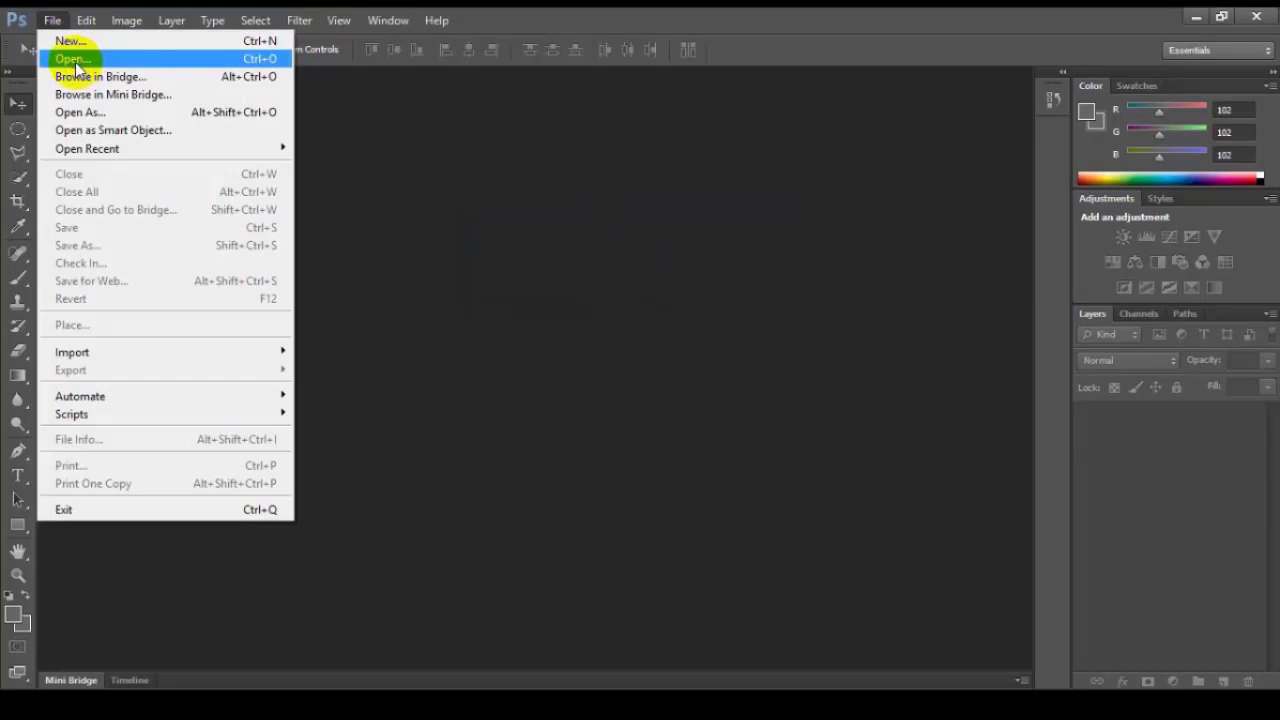
{"action": "left_click", "coordinate": [55, 54]}
{"action": "left_click", "coordinate": [808, 228]}
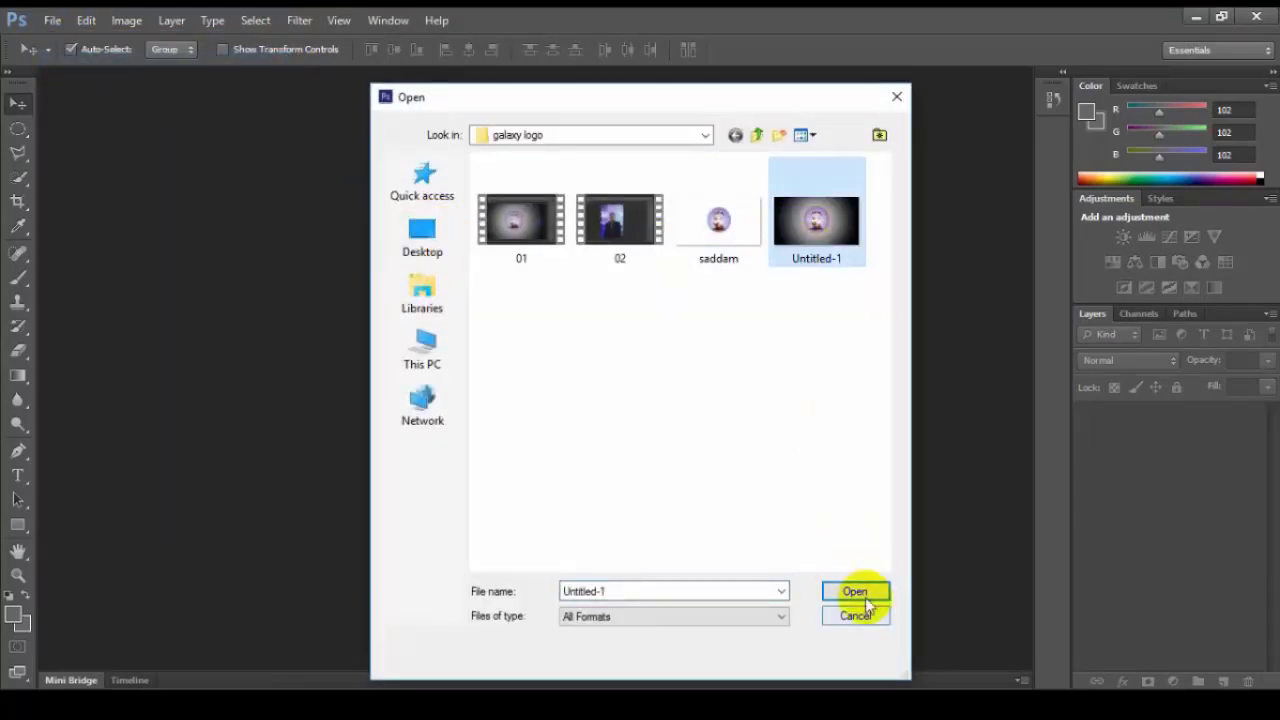
{"action": "left_click", "coordinate": [854, 591]}
{"action": "left_click_drag", "start_coordinate": [694, 157], "coordinate": [230, 170]}
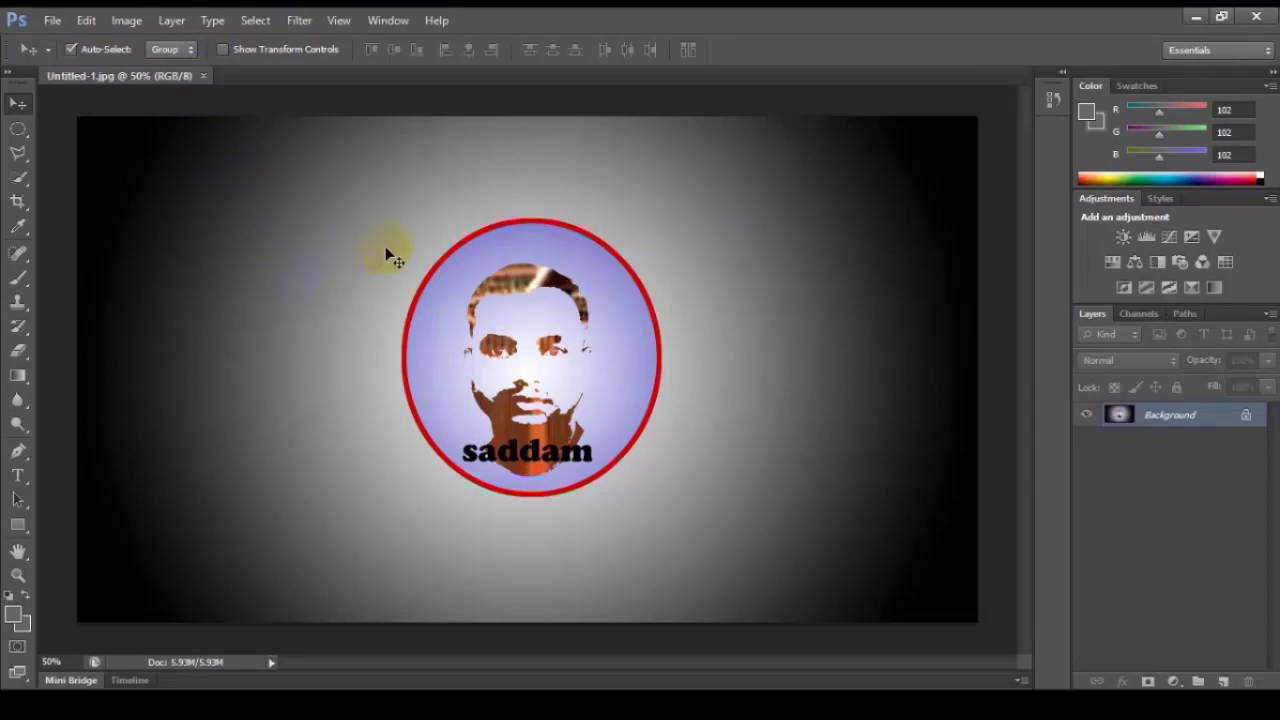
{"action": "left_click_drag", "start_coordinate": [386, 257], "coordinate": [298, 214]}
Quick-select the red-ringed badge by painting over it, then add both eye areas
{"action": "left_click", "coordinate": [18, 175]}
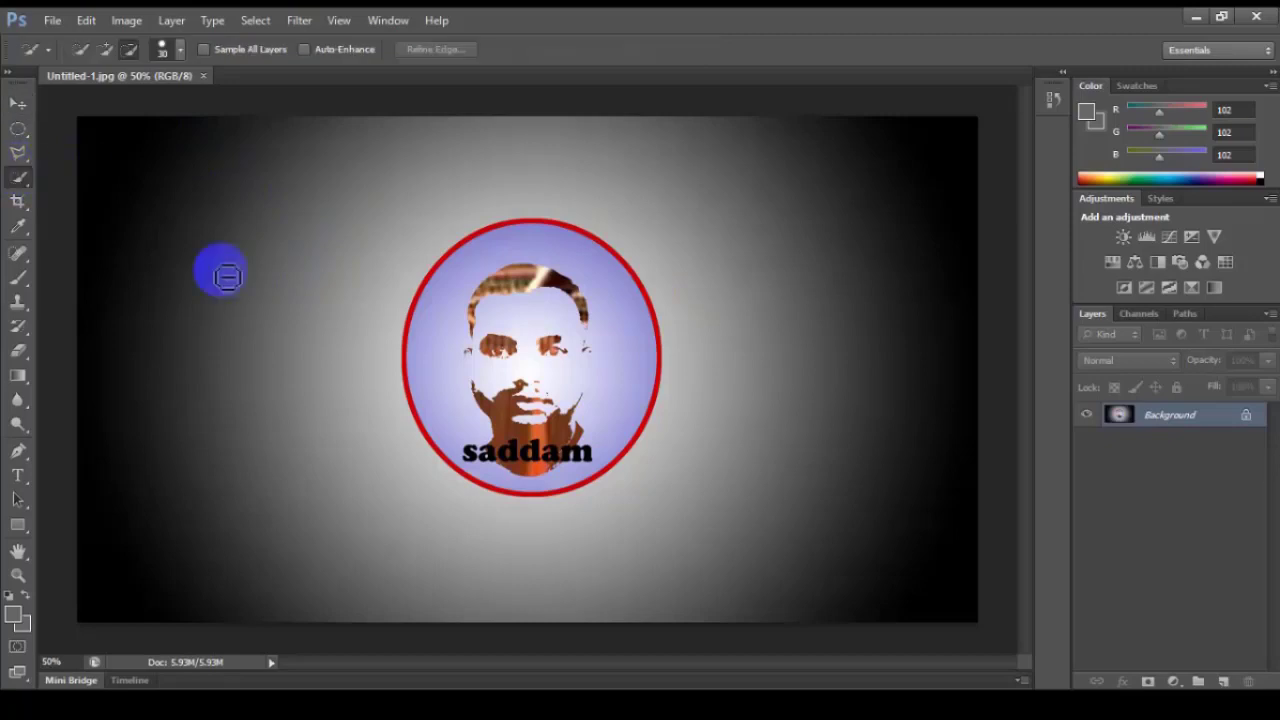
{"action": "left_click_drag", "start_coordinate": [486, 271], "coordinate": [520, 325]}
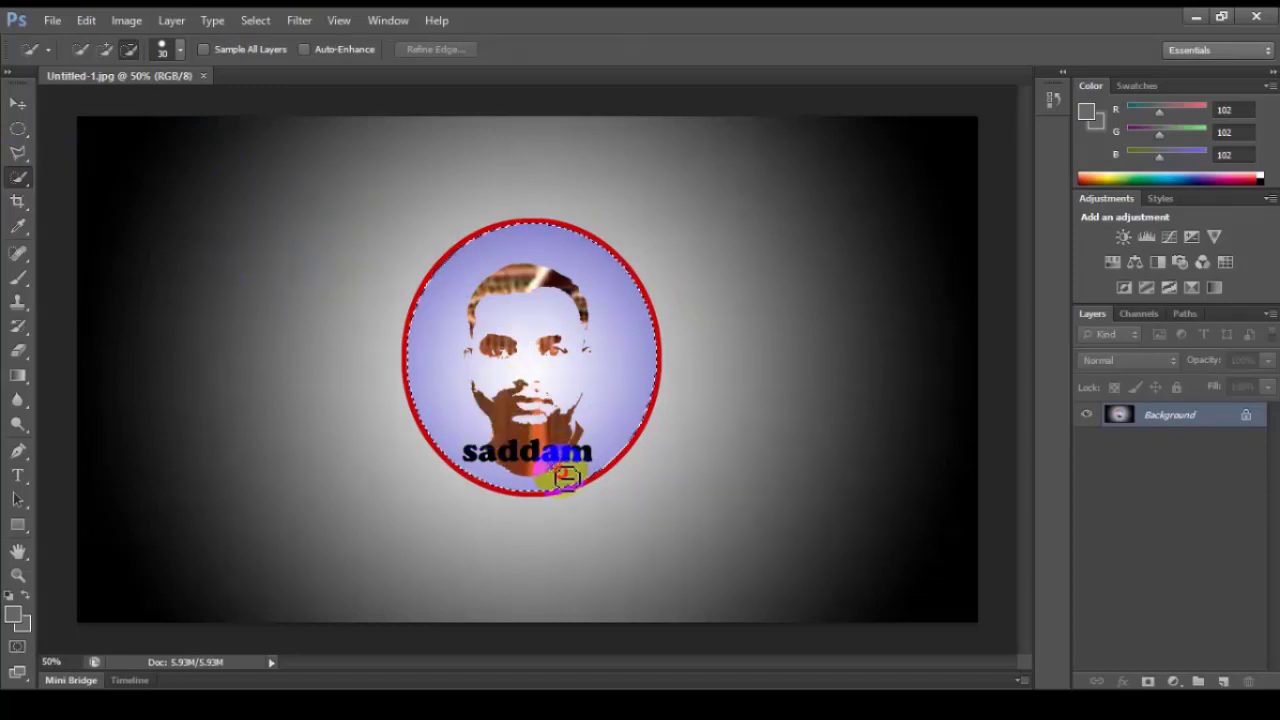
{"action": "left_click", "coordinate": [517, 356]}
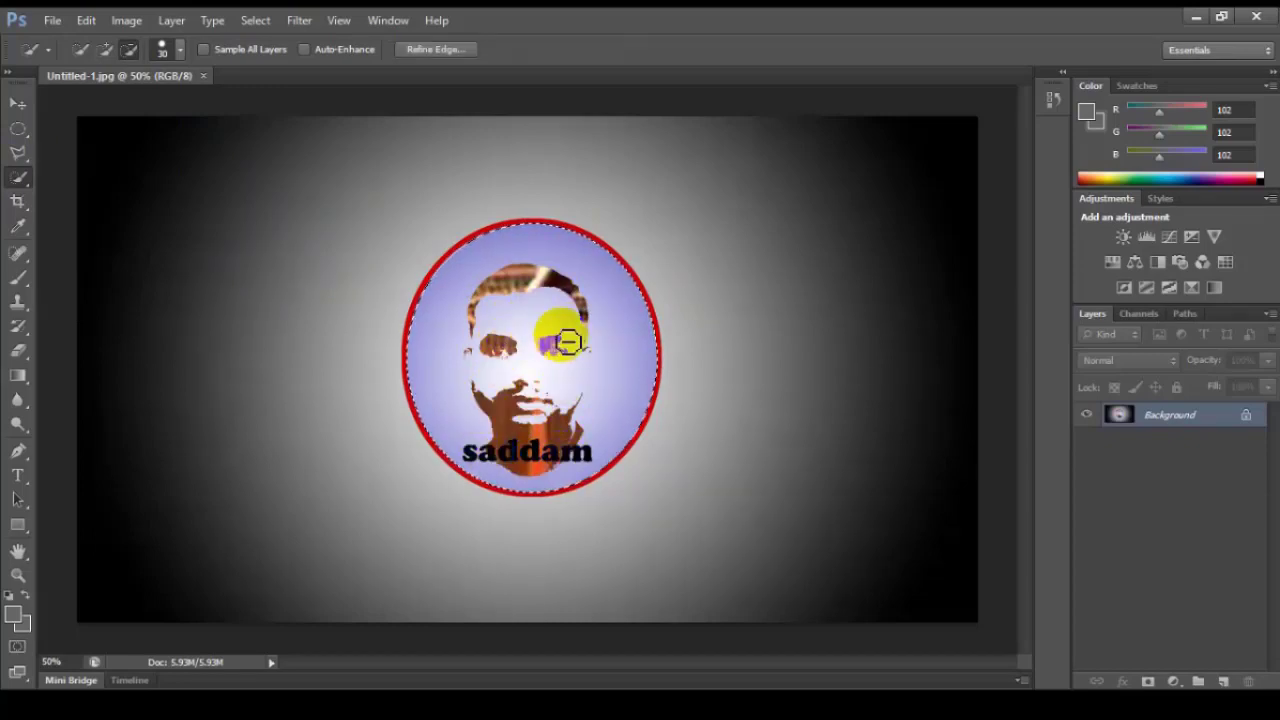
{"action": "left_click", "coordinate": [552, 345]}
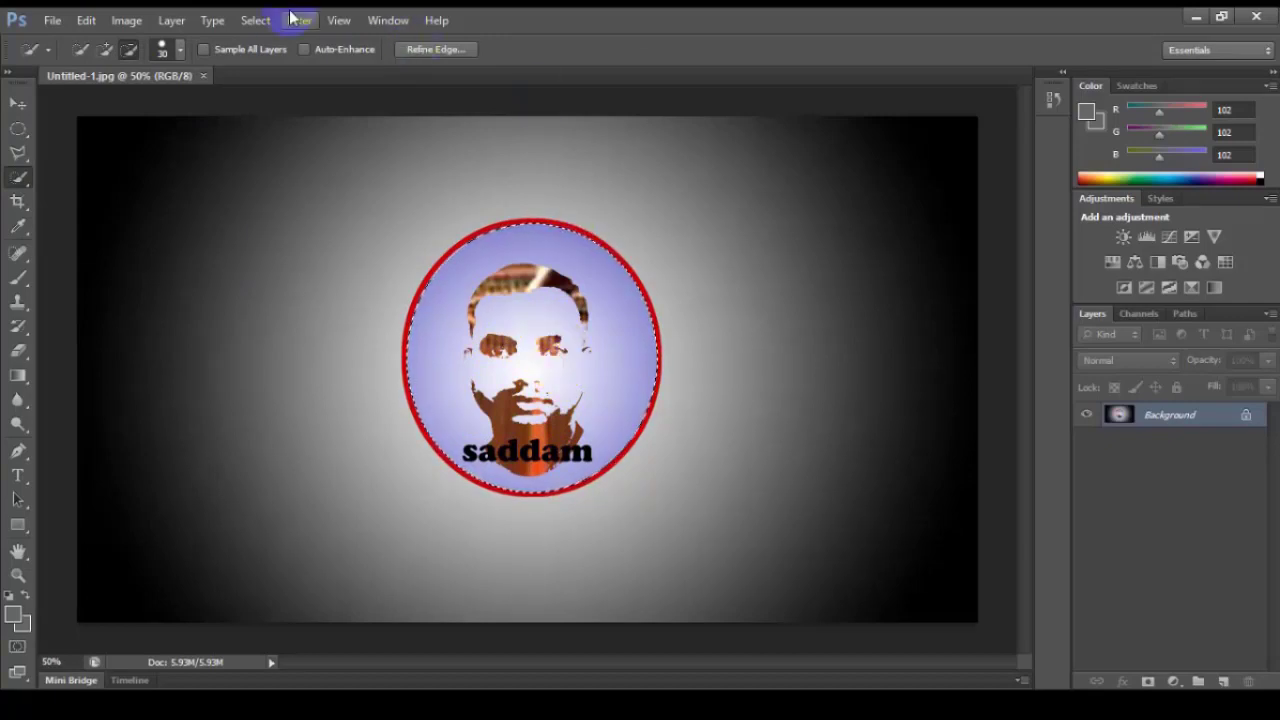
Refine the selection edge with Smooth 36 and output the cut-out to a new layer
{"action": "left_click", "coordinate": [256, 21]}
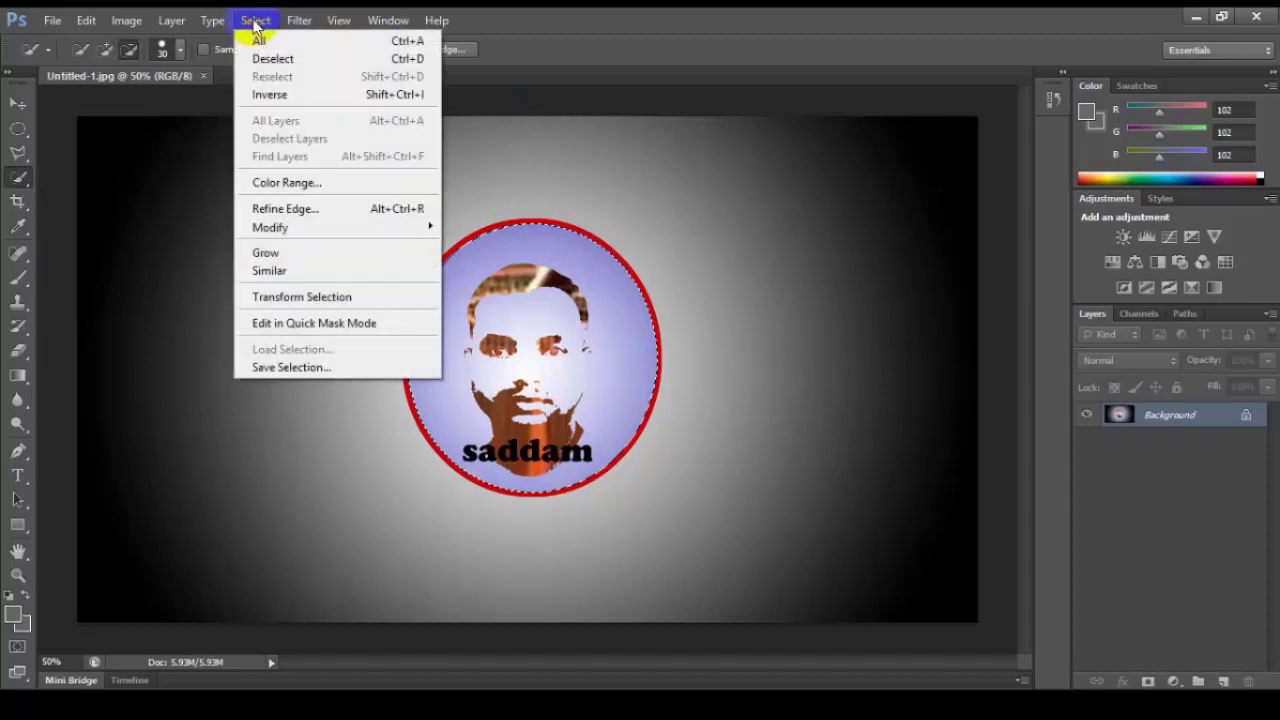
{"action": "left_click", "coordinate": [298, 211]}
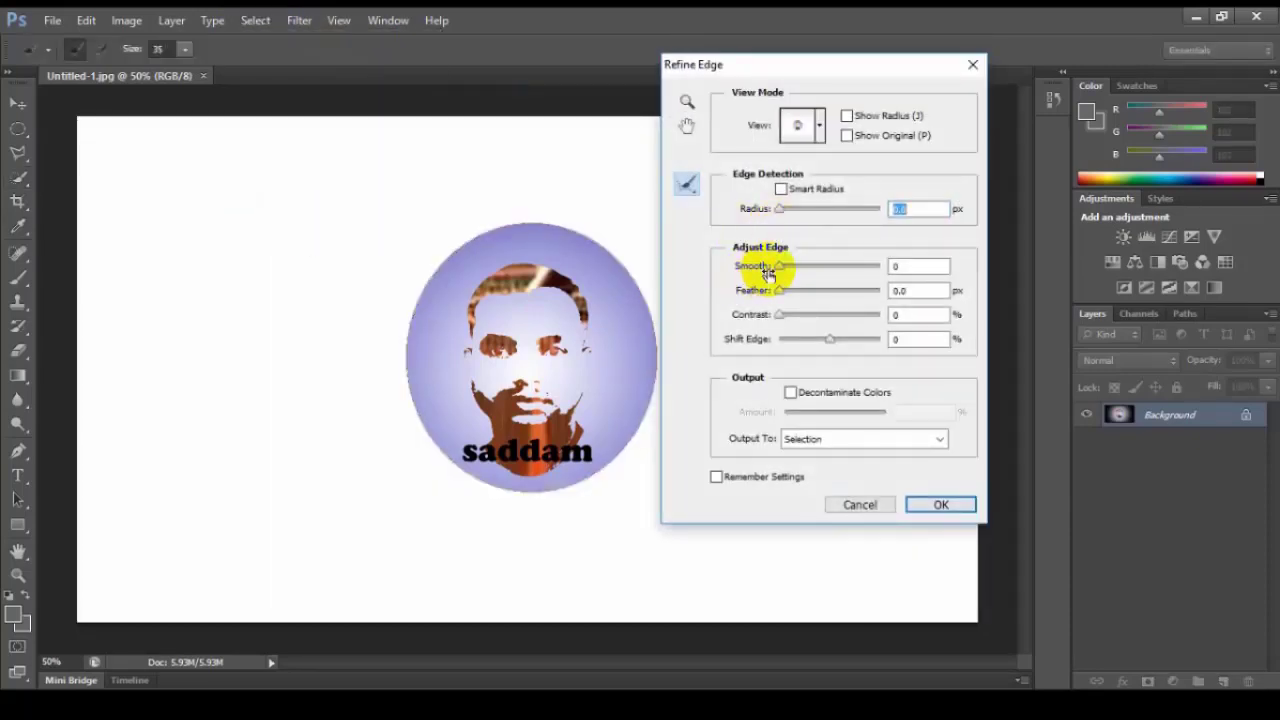
{"action": "left_click_drag", "start_coordinate": [779, 266], "coordinate": [817, 270]}
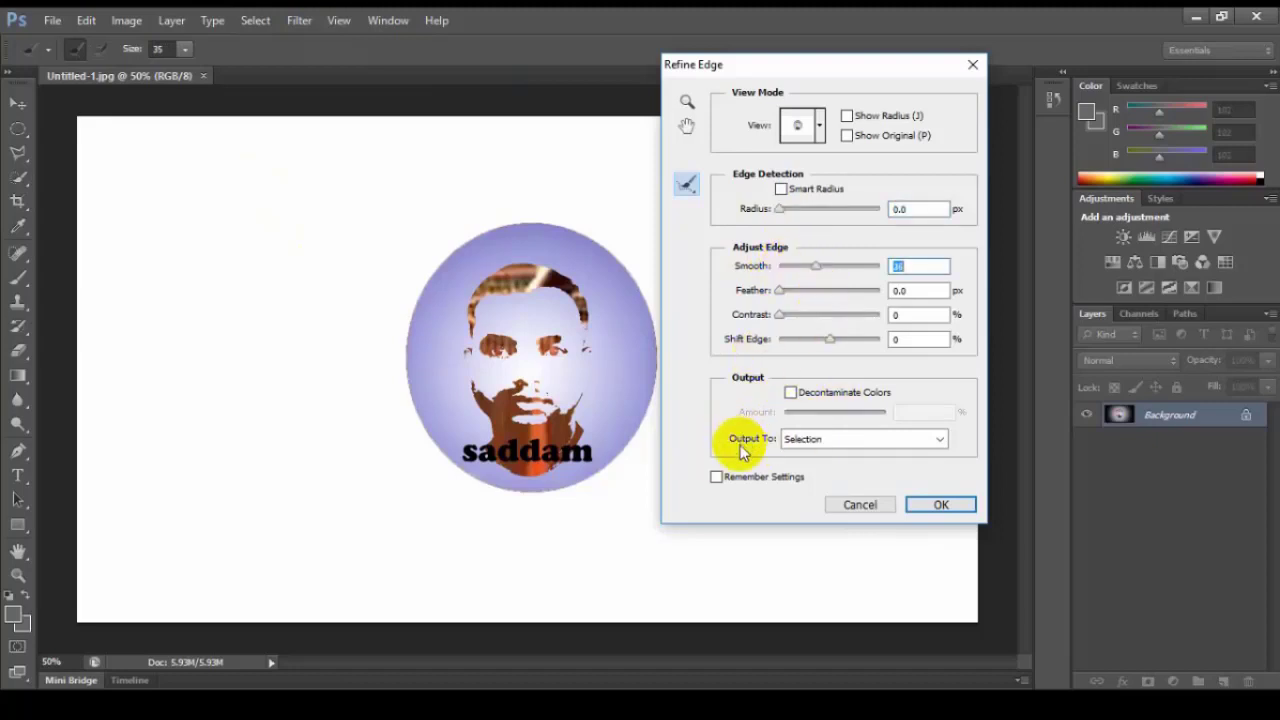
{"action": "left_click", "coordinate": [940, 440]}
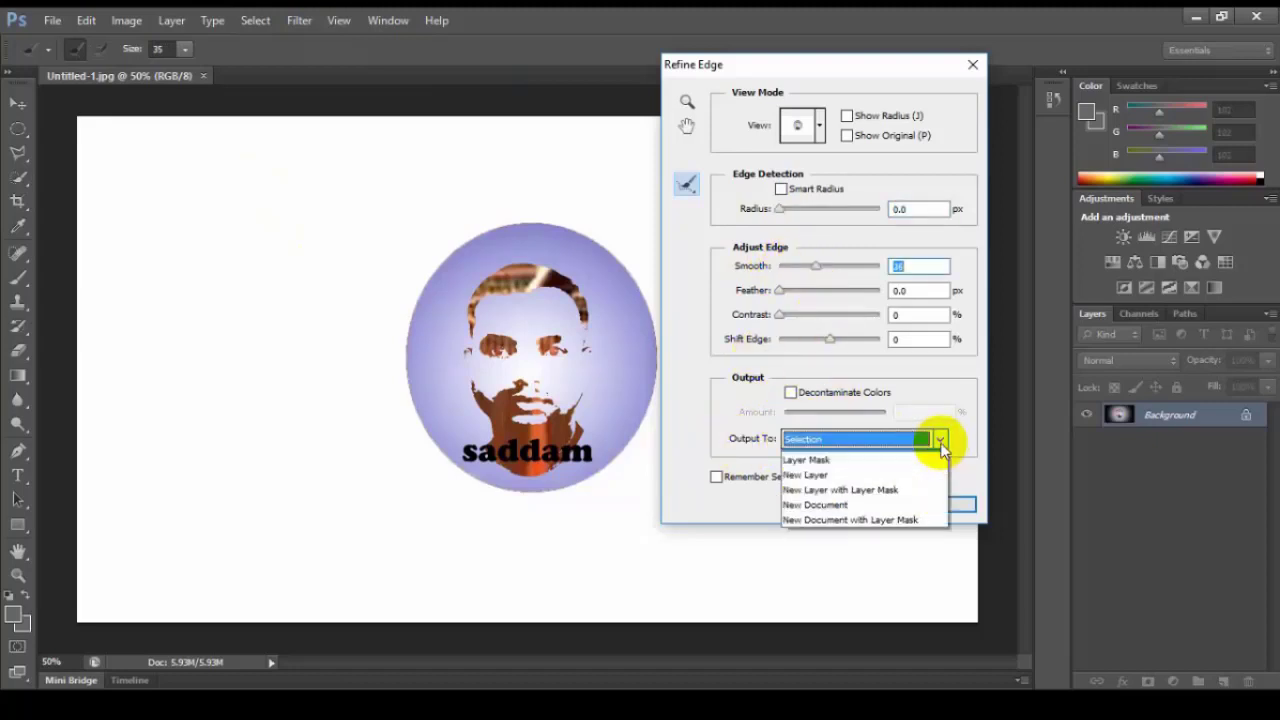
{"action": "left_click", "coordinate": [821, 490]}
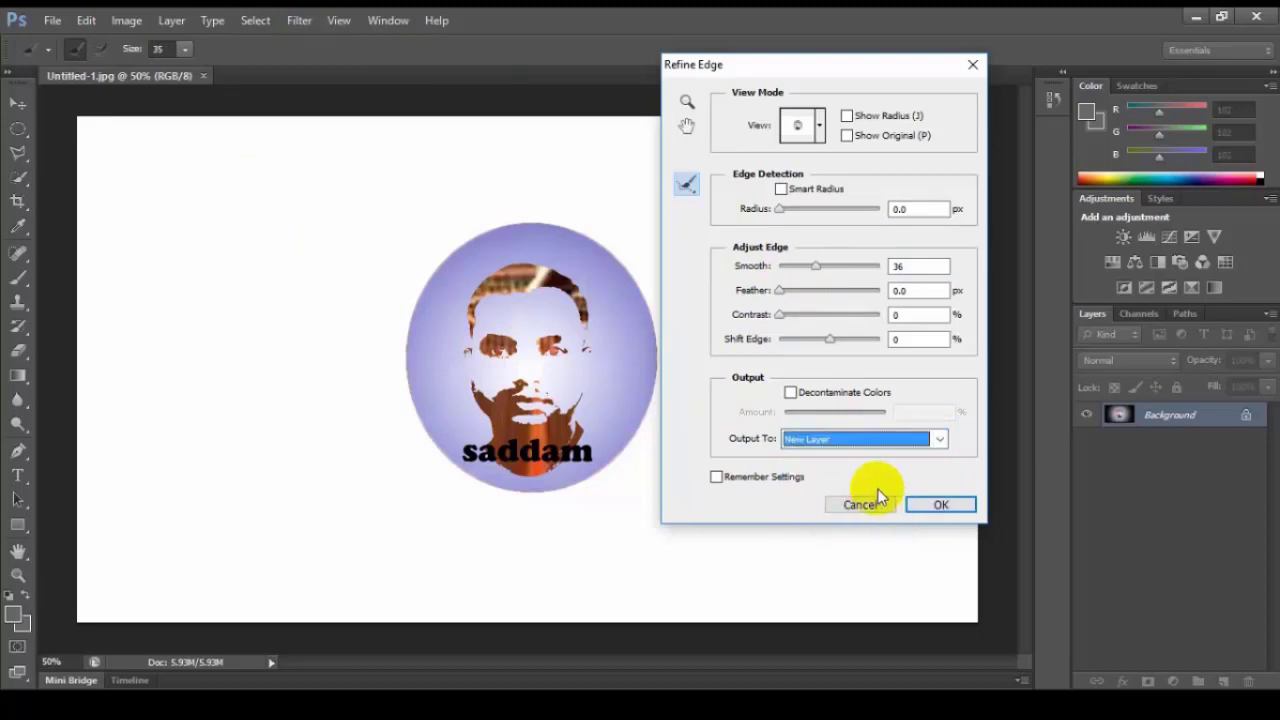
{"action": "left_click", "coordinate": [938, 504]}
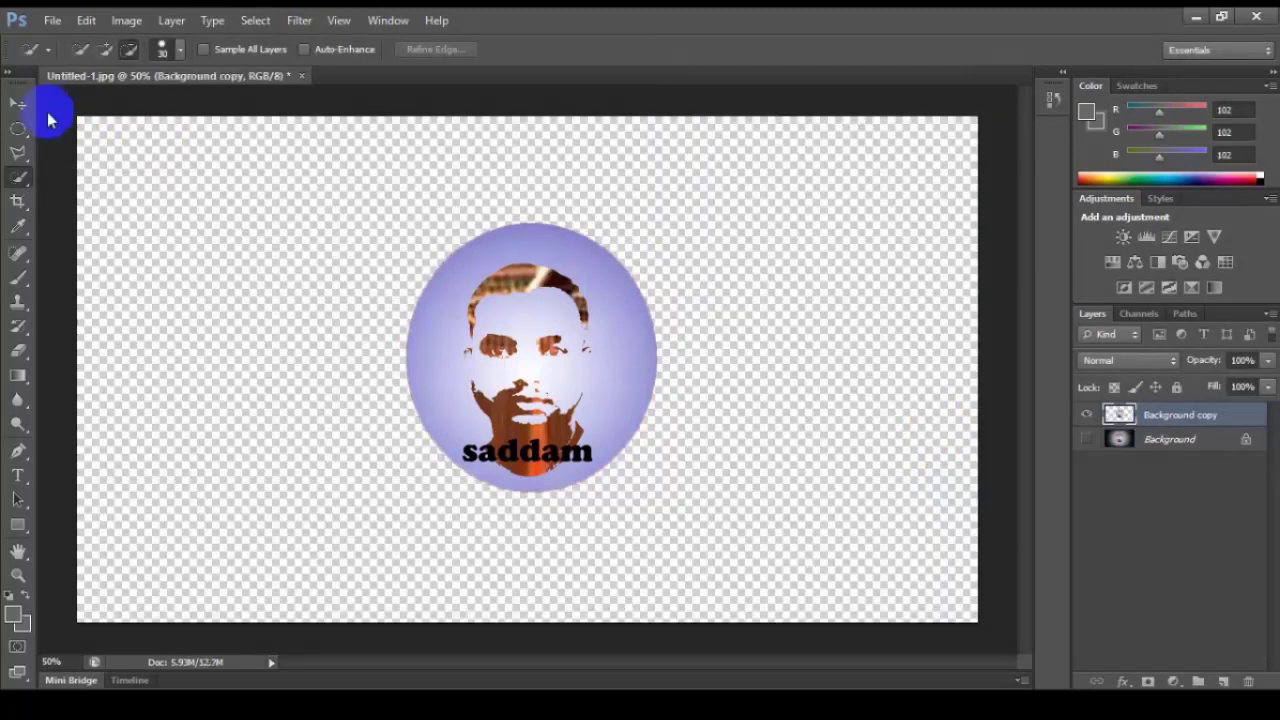
Nudge the cut-out badge slightly up and to the right with the Move tool
{"action": "left_click", "coordinate": [17, 103]}
{"action": "mouse_move", "coordinate": [548, 272]}
{"action": "left_mouse_down"}
{"action": "mouse_move", "coordinate": [433, 327]}
{"action": "mouse_move", "coordinate": [535, 355]}
{"action": "mouse_move", "coordinate": [598, 273]}
{"action": "mouse_move", "coordinate": [573, 265]}
{"action": "left_mouse_up"}
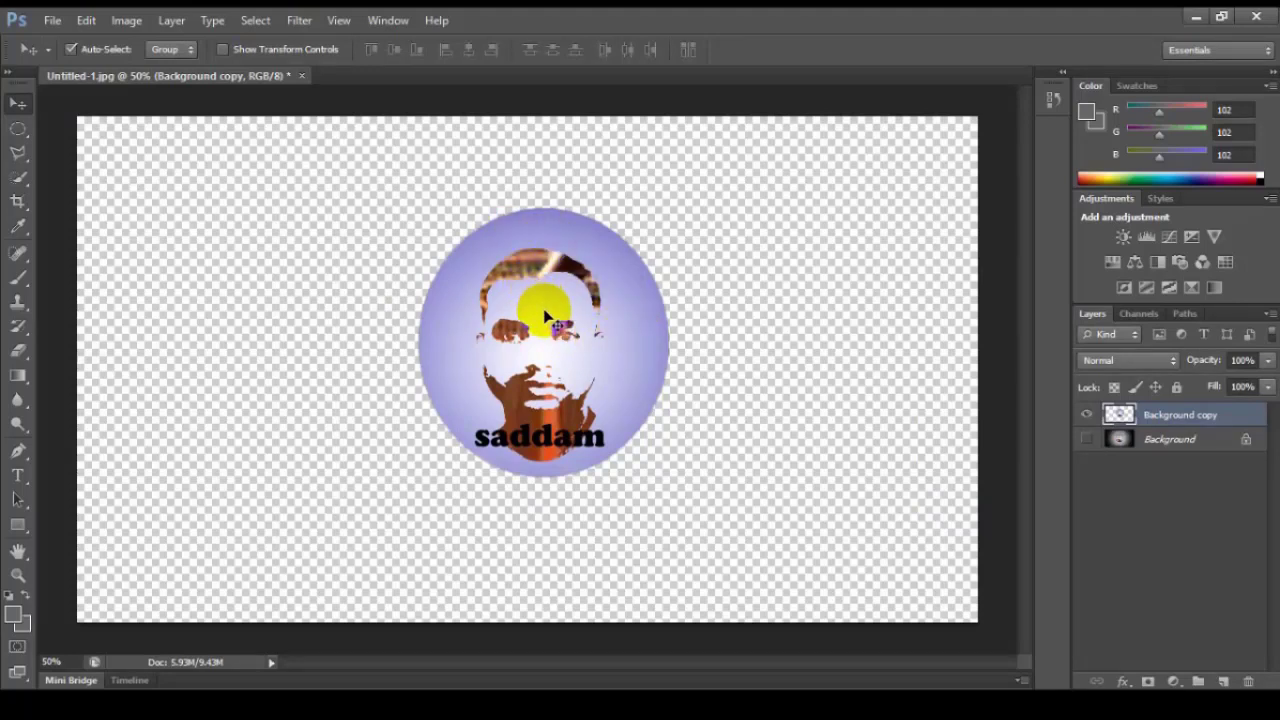
{"action": "left_click", "coordinate": [562, 329]}
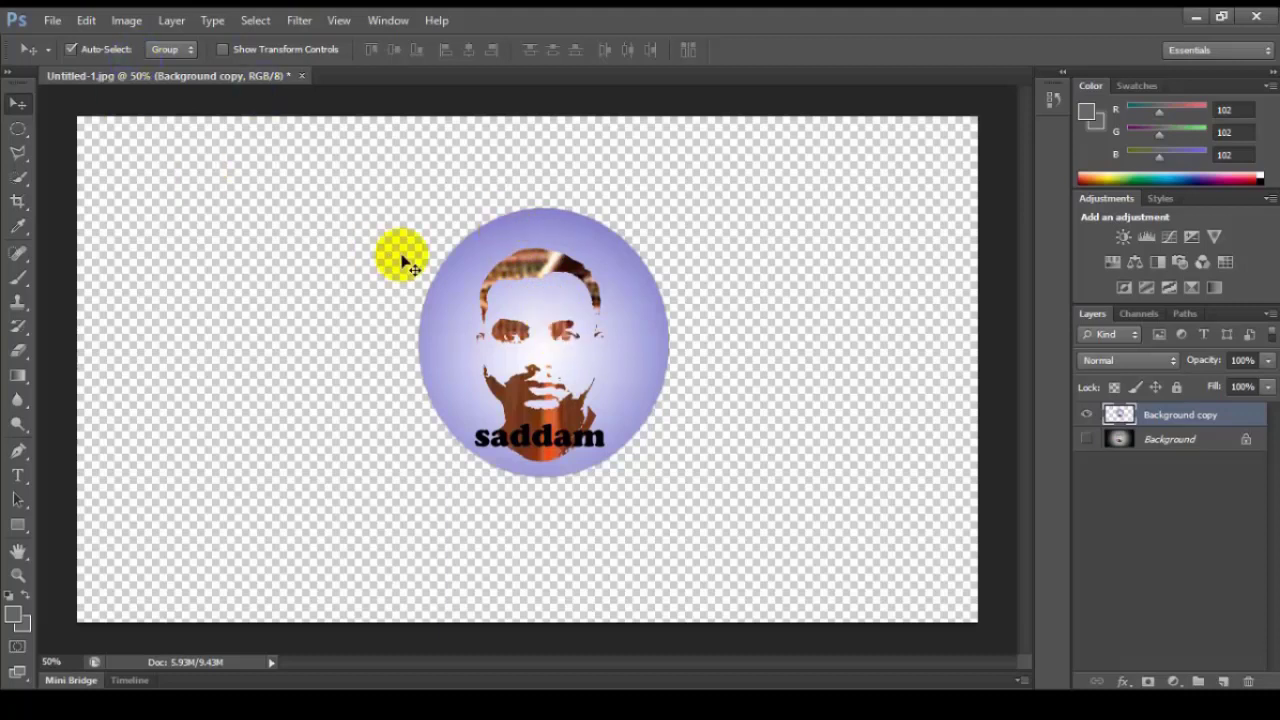
{"action": "left_click", "coordinate": [497, 290]}
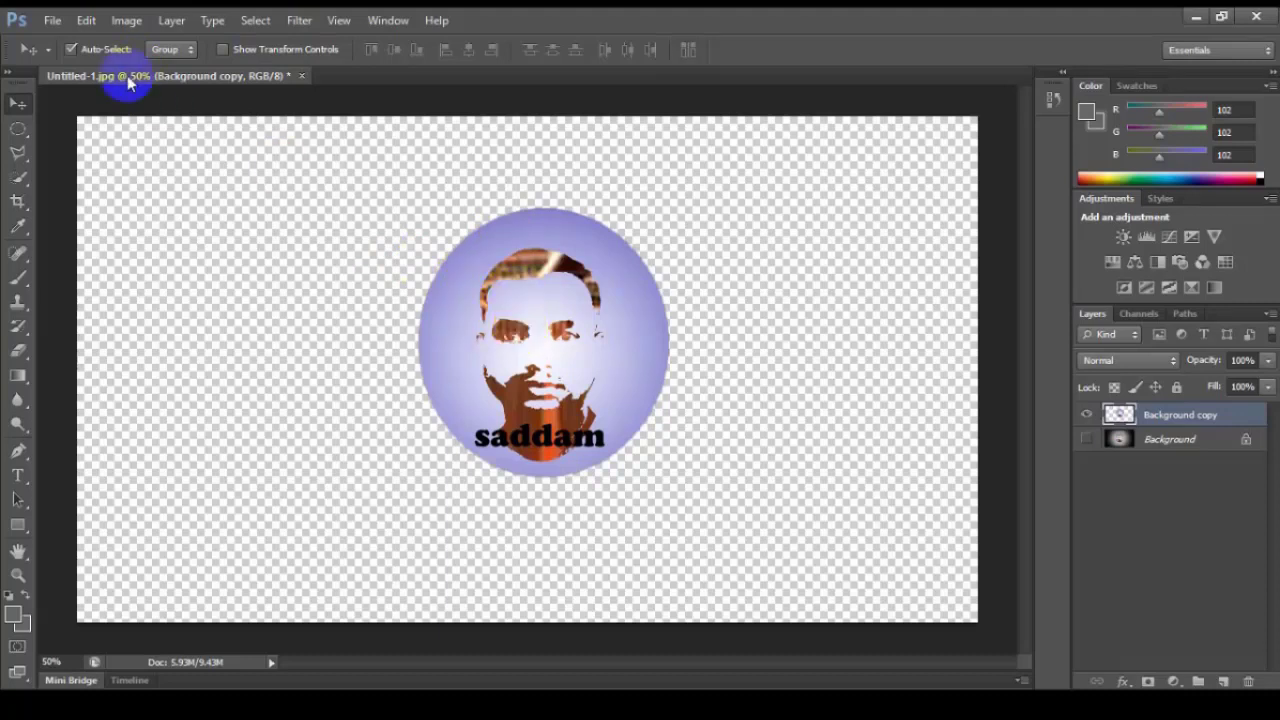
{"action": "left_click", "coordinate": [50, 24]}
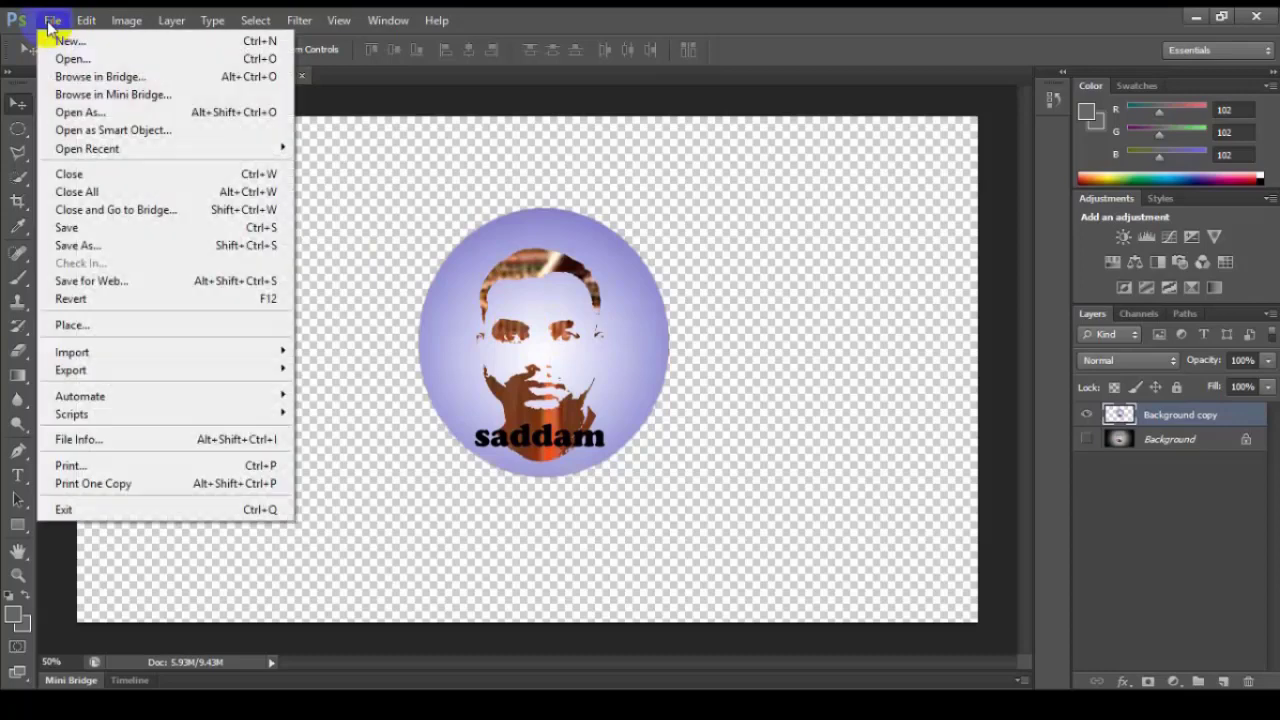
Save the transparent badge as saddam.png in PNG format, replacing the existing file
{"action": "left_click", "coordinate": [80, 249]}
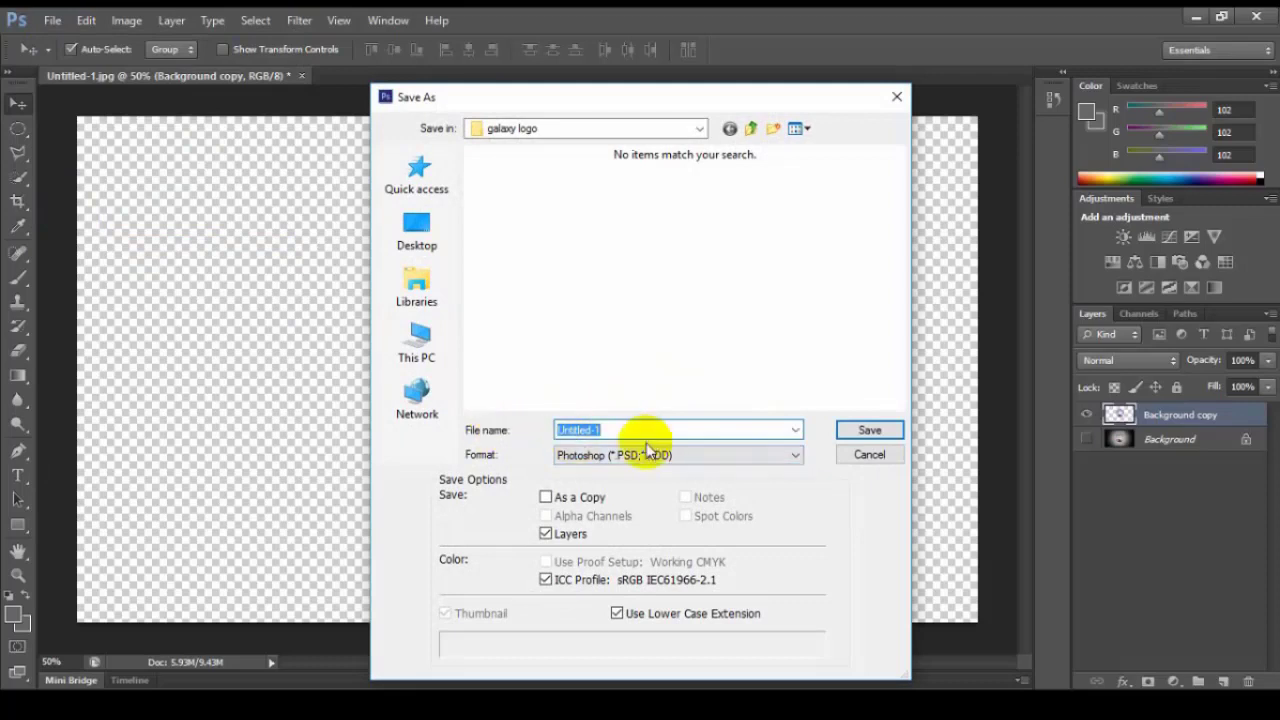
{"action": "type", "text": "saddam"}
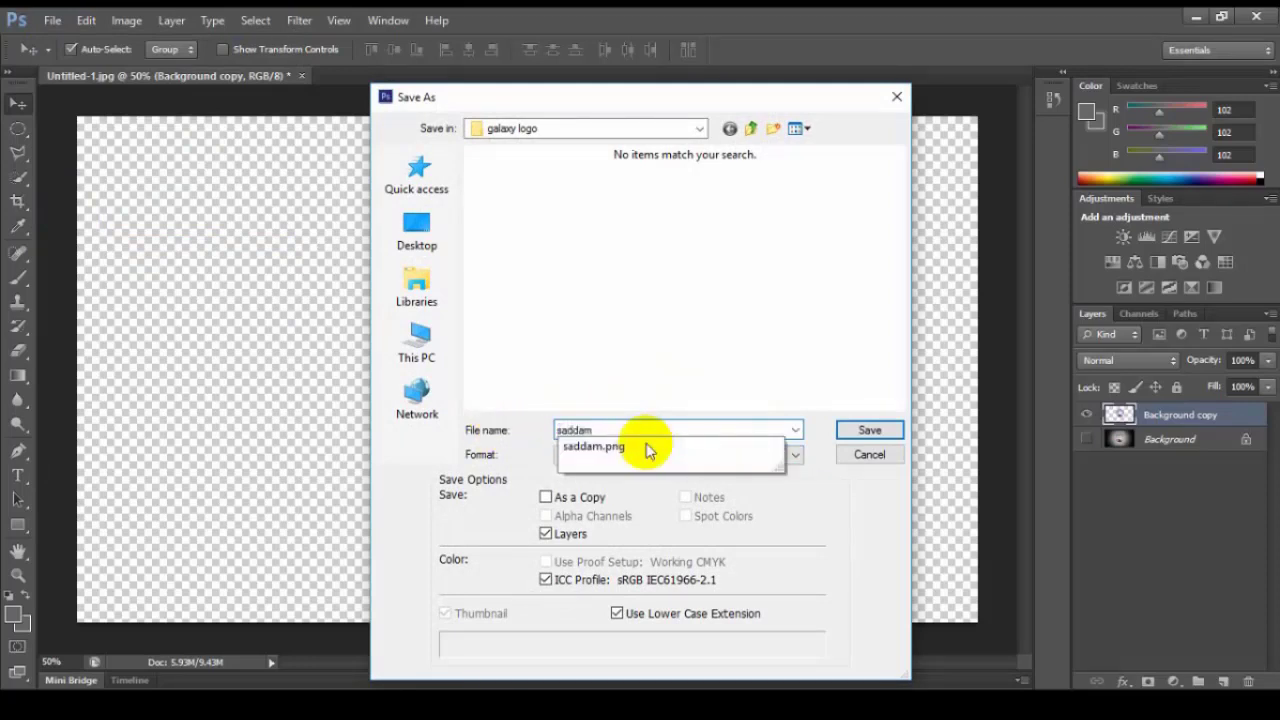
{"action": "left_click", "coordinate": [796, 430]}
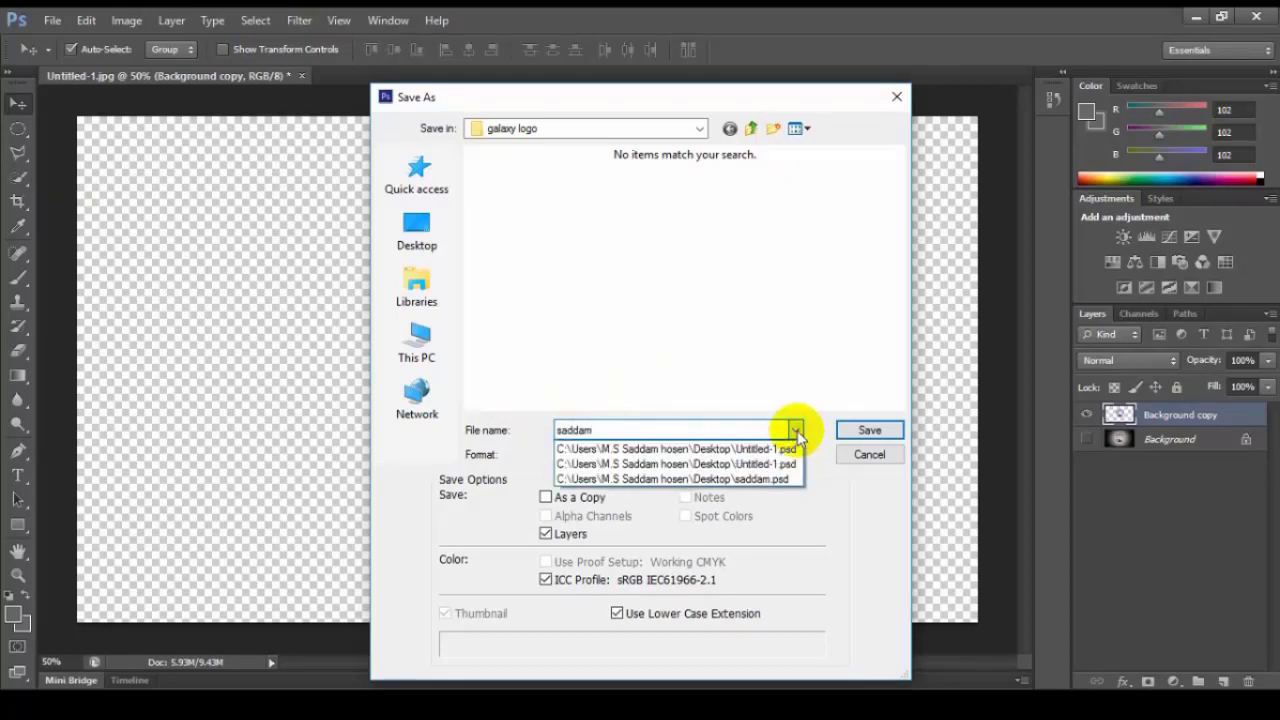
{"action": "left_click", "coordinate": [795, 431]}
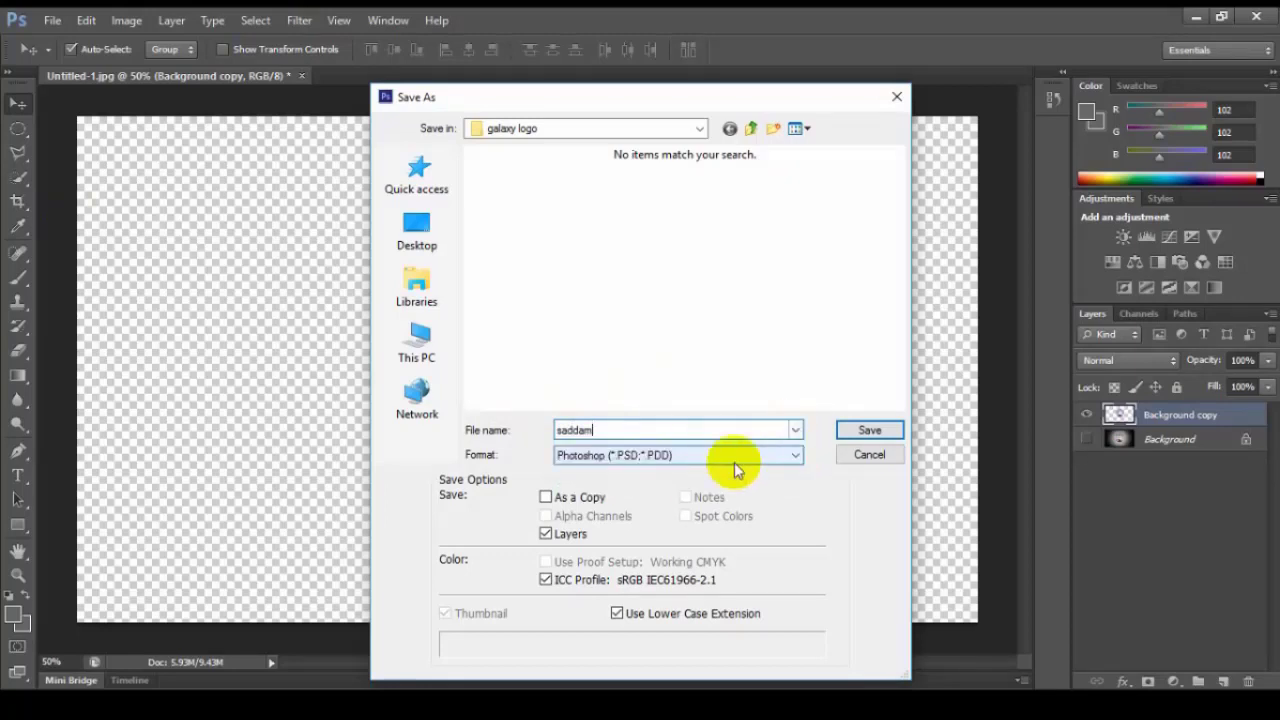
{"action": "left_click", "coordinate": [795, 454]}
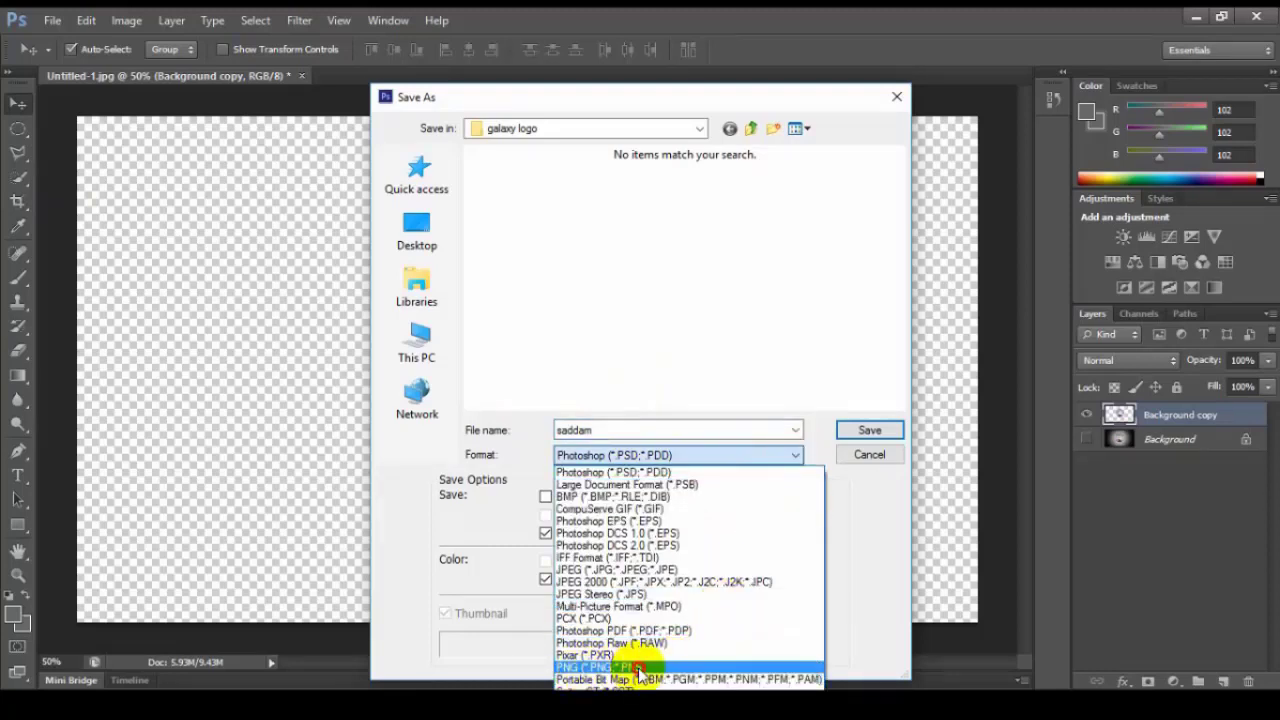
{"action": "left_click", "coordinate": [640, 667]}
{"action": "left_click", "coordinate": [868, 432]}
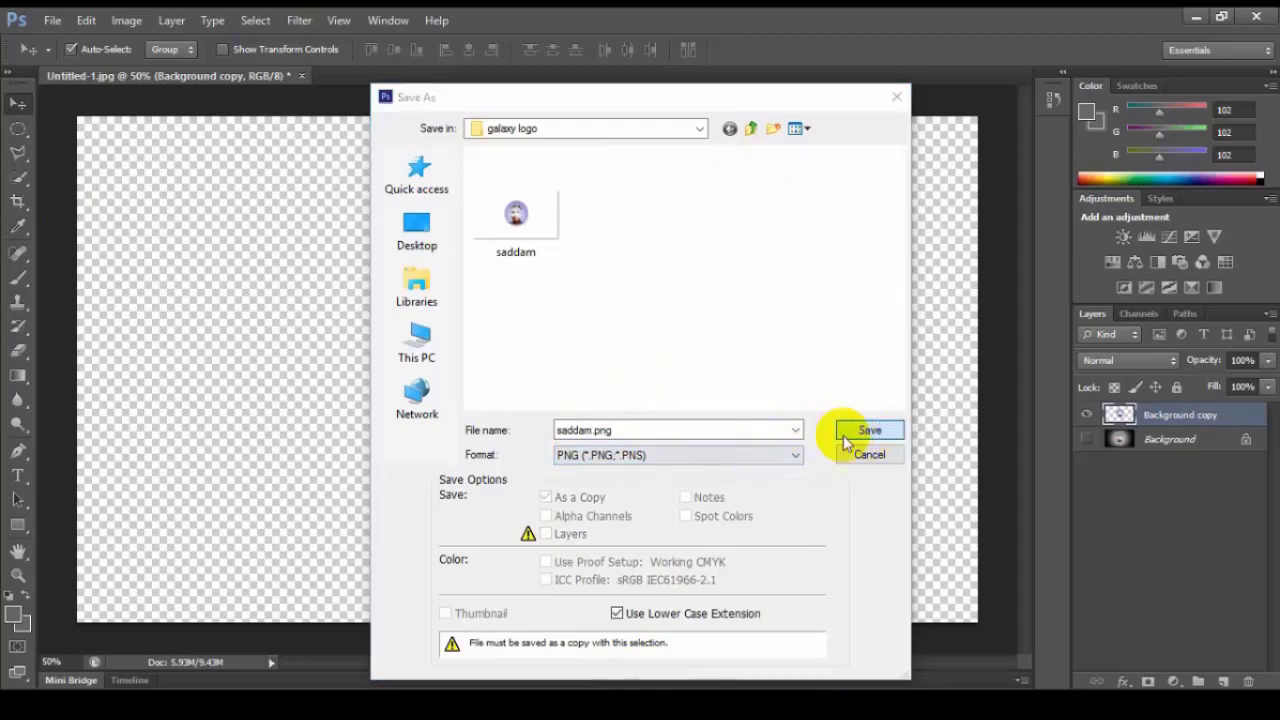
{"action": "left_click", "coordinate": [590, 283]}
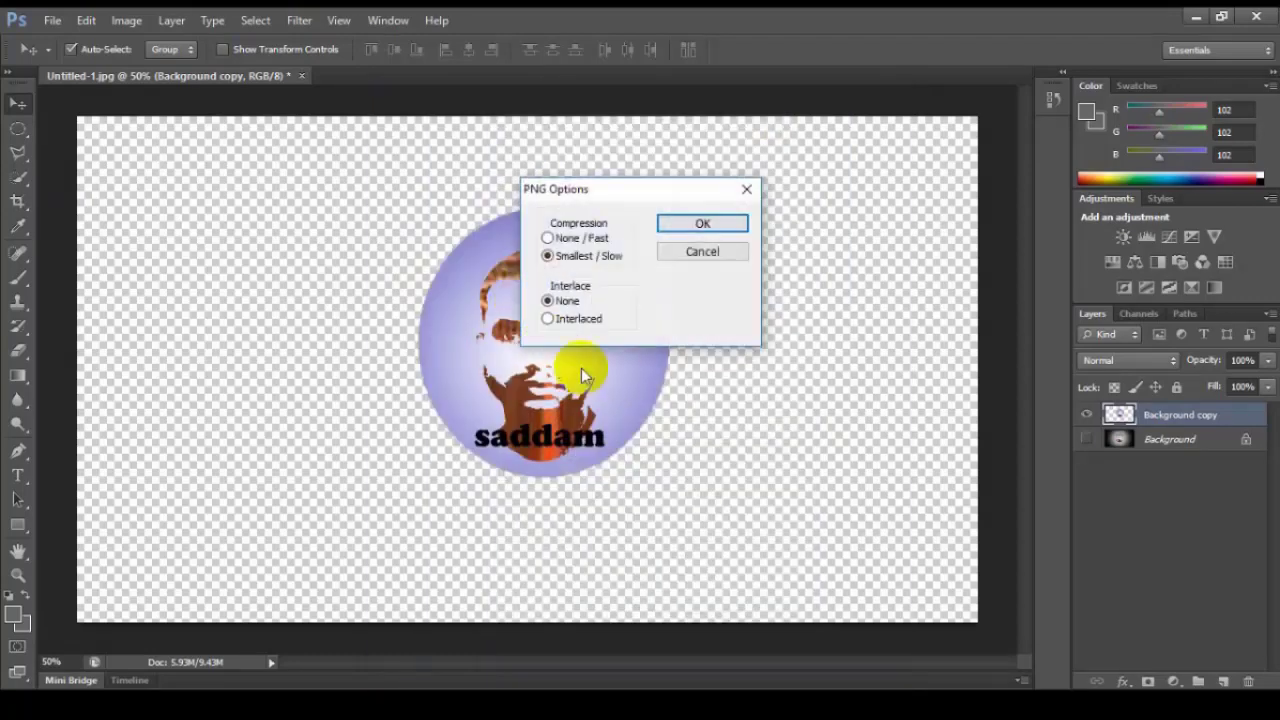
{"action": "left_click", "coordinate": [702, 224]}
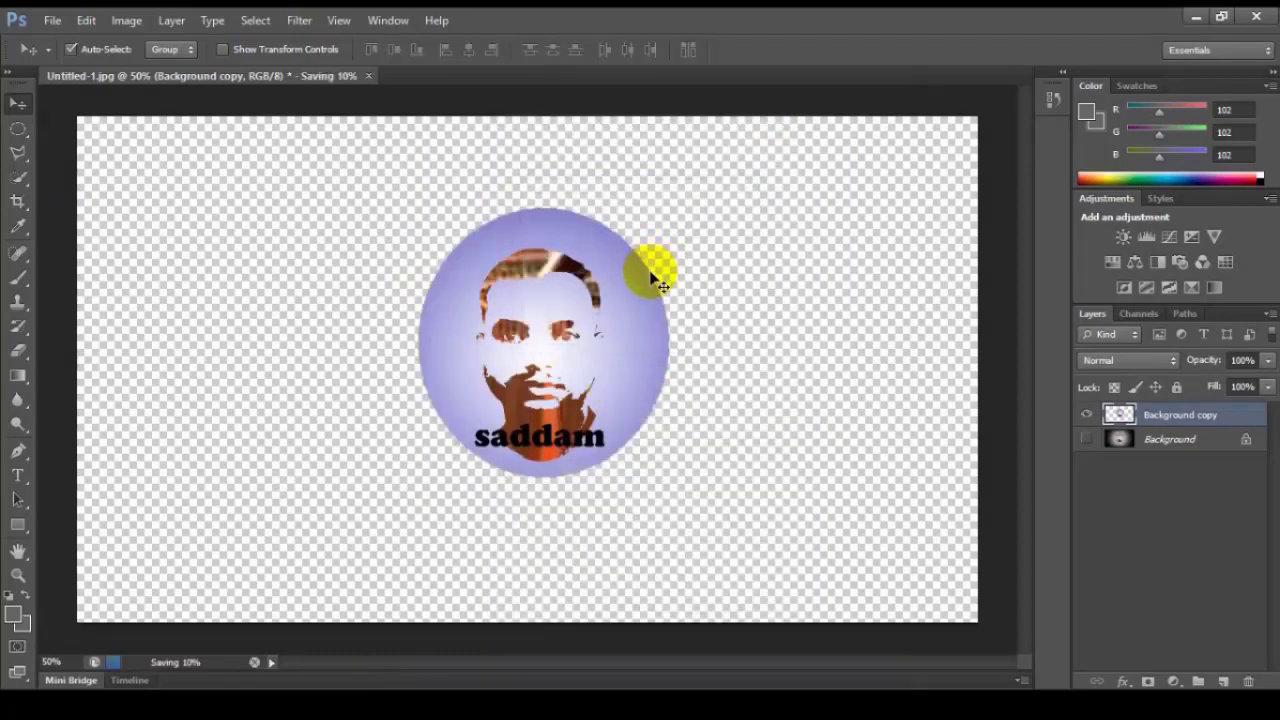